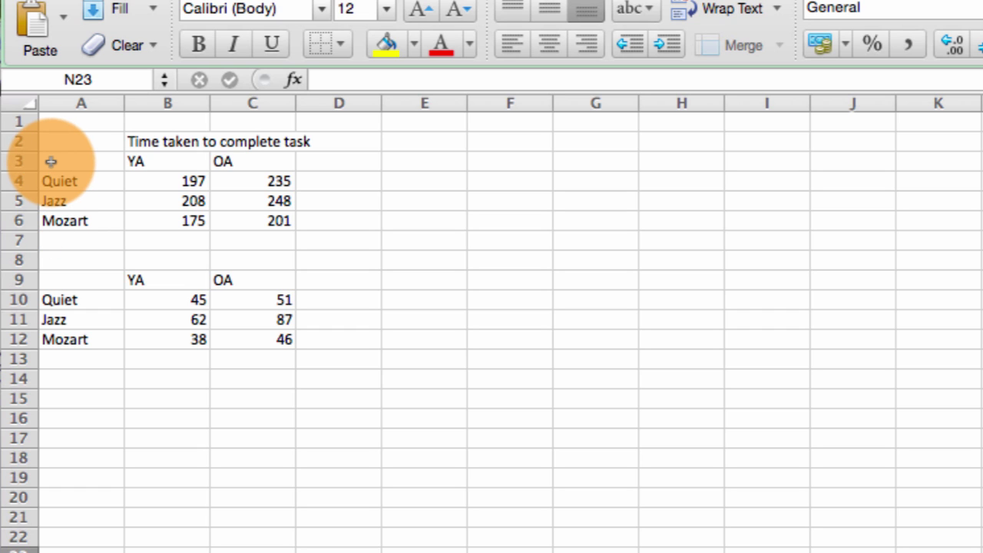
Step: Insert a clustered column chart from the task-time table A3:C6
left_click_drag(53, 158, 255, 226)
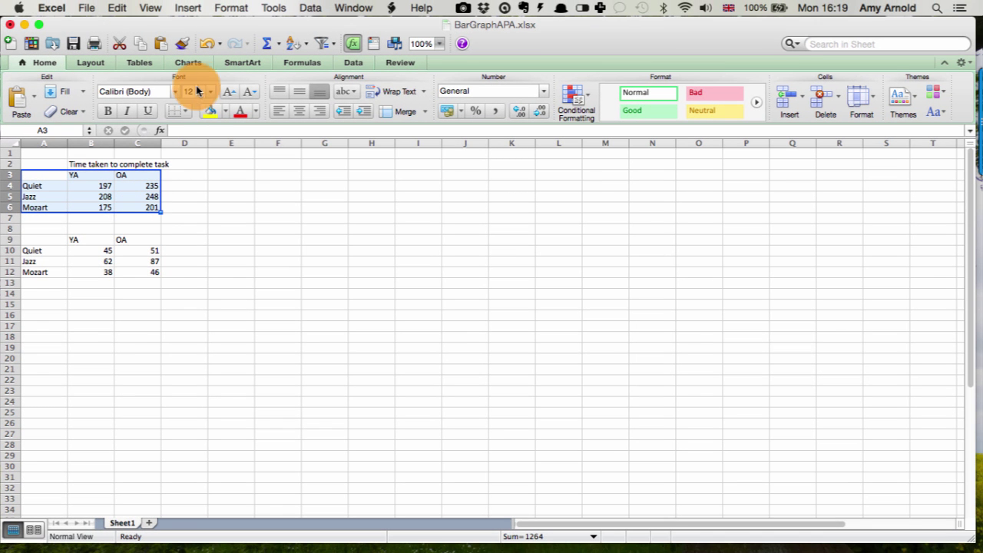
left_click(194, 62)
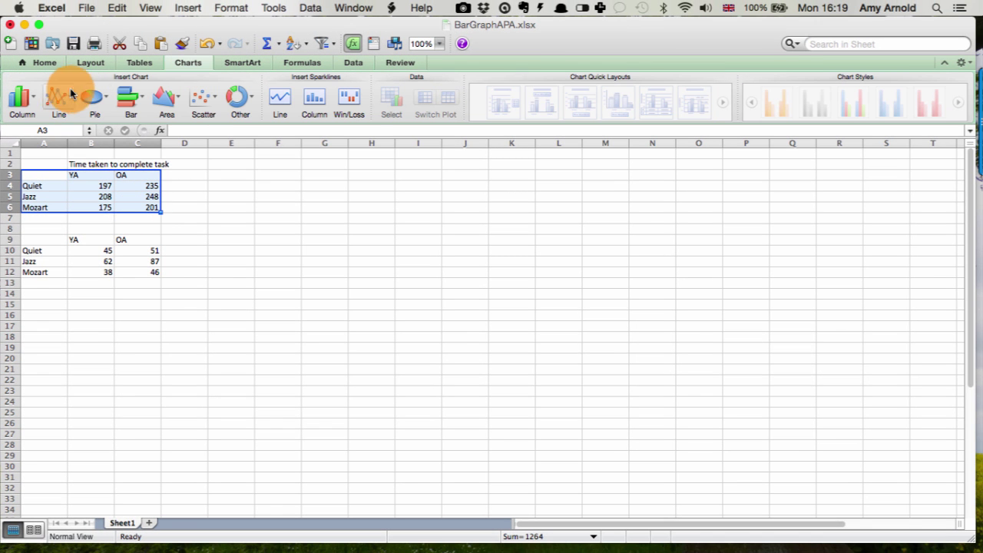
left_click(23, 98)
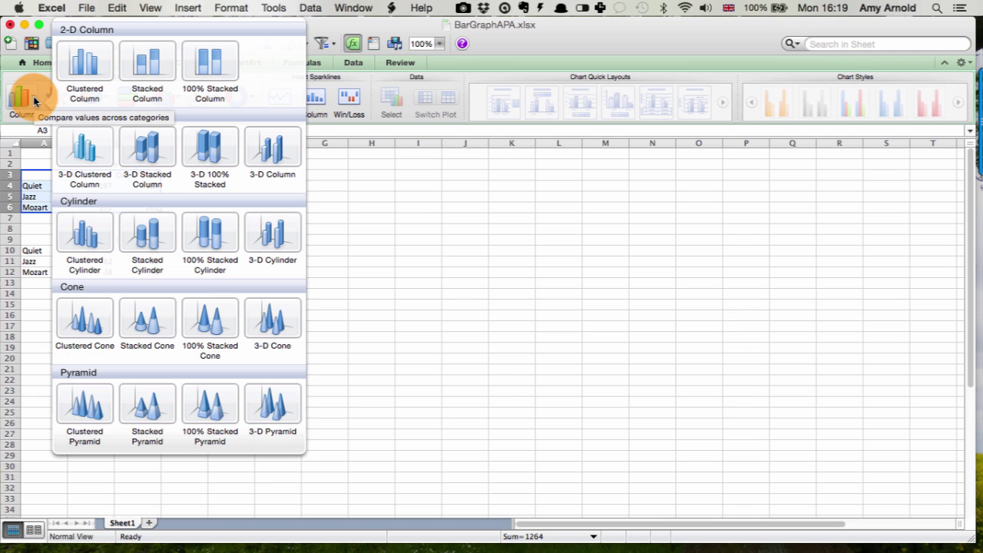
left_click(80, 67)
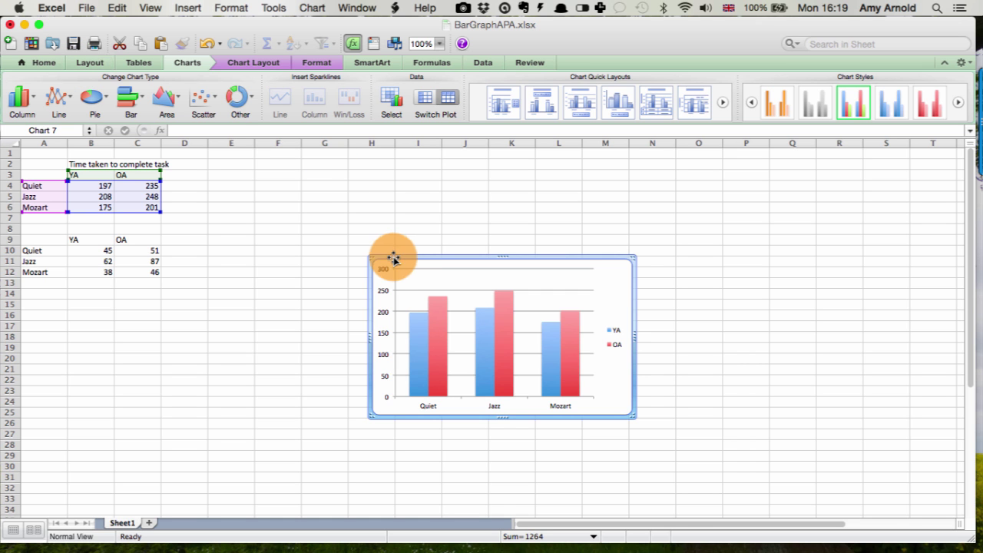
Step: Enlarge the chart to about 16.4 x 9.8 cm
left_click_drag(371, 413, 298, 459)
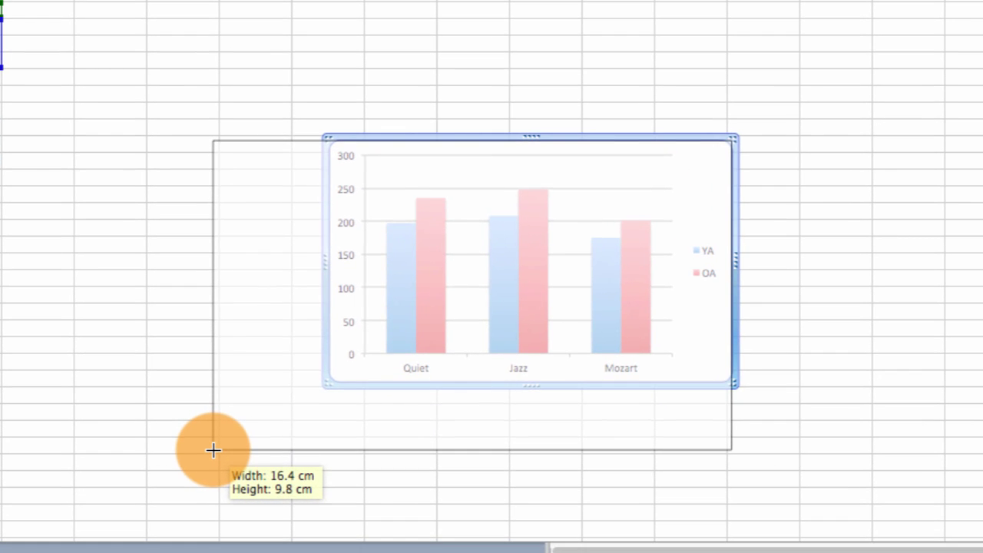
left_click_drag(213, 450, 213, 450)
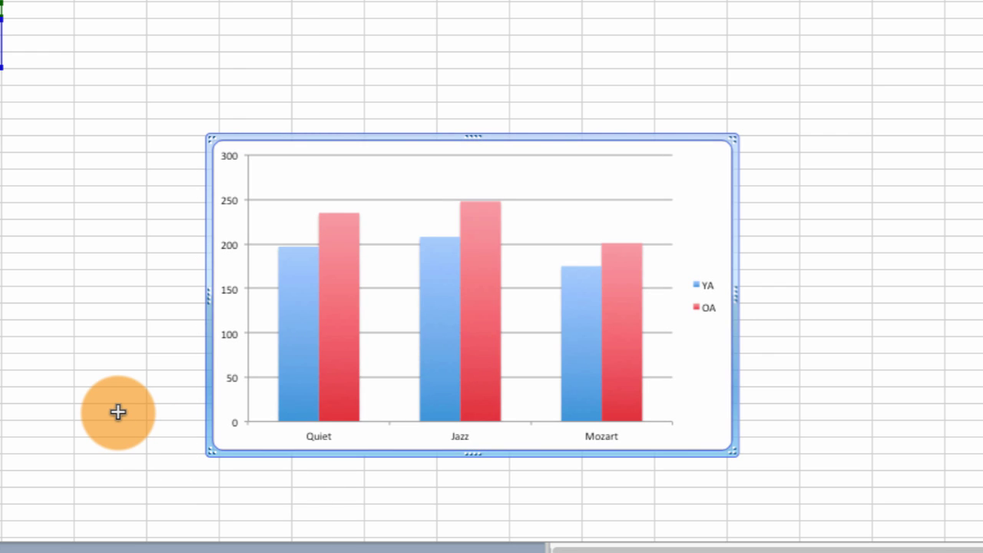
mouse_move(298, 391)
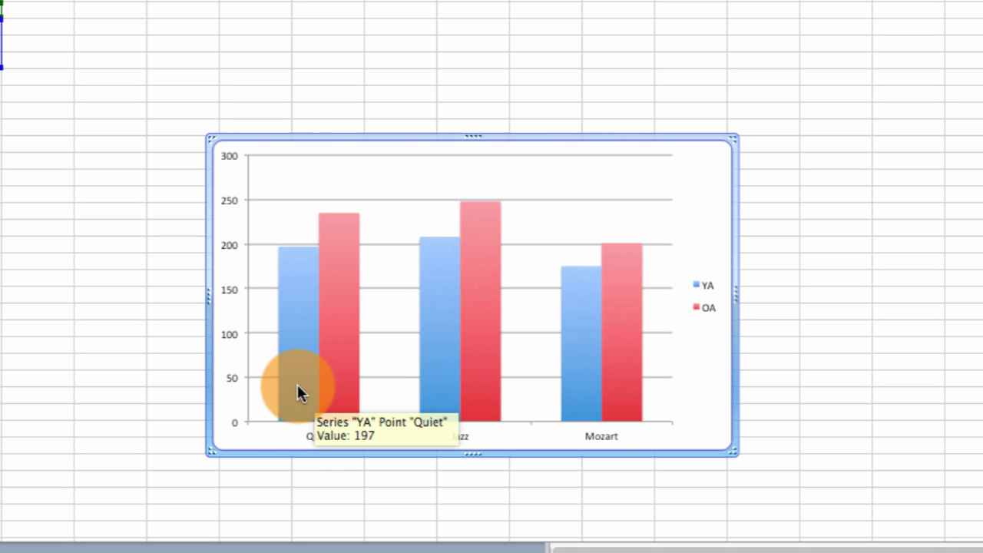
Step: Fill the YA series bars with light grey
left_click(299, 392)
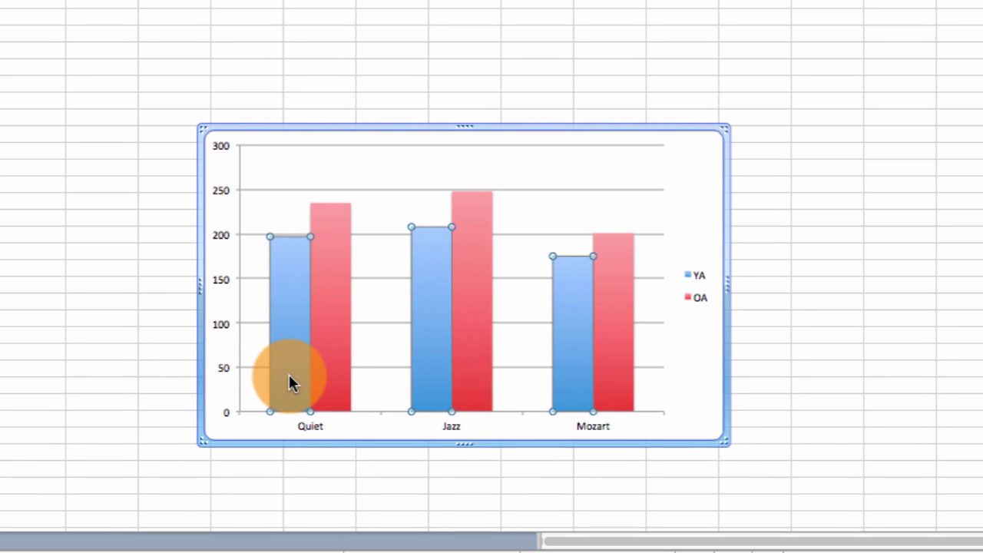
right_click(299, 392)
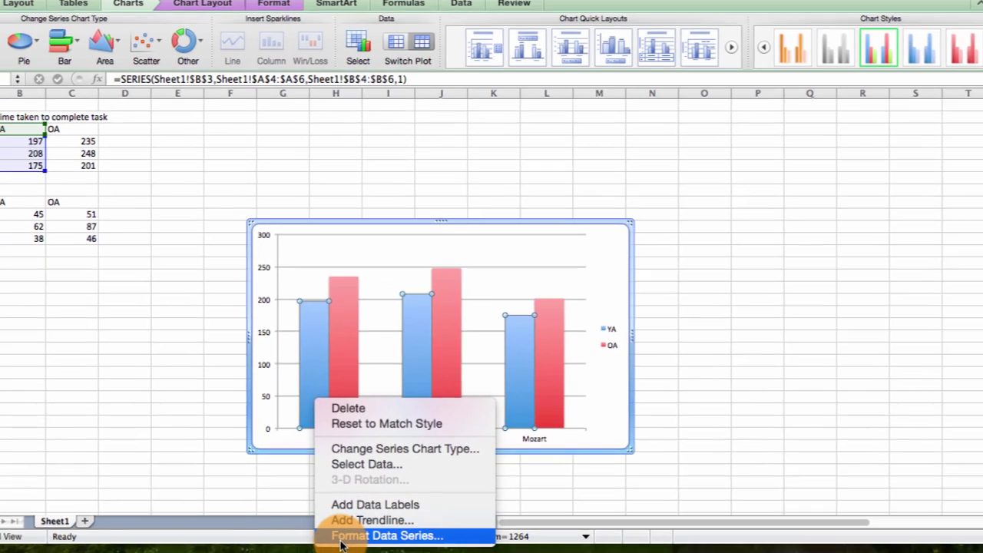
left_click(342, 540)
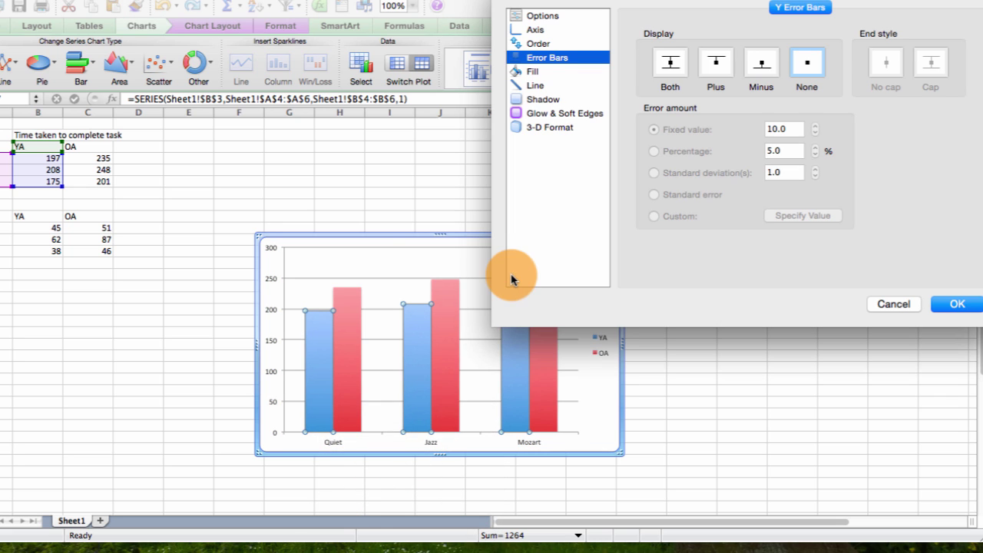
left_click(532, 73)
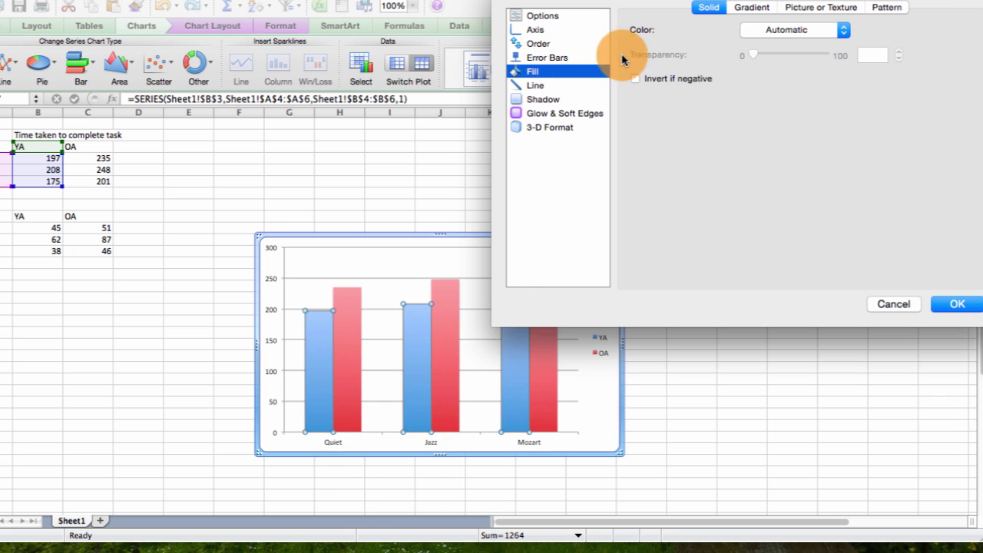
left_click(843, 31)
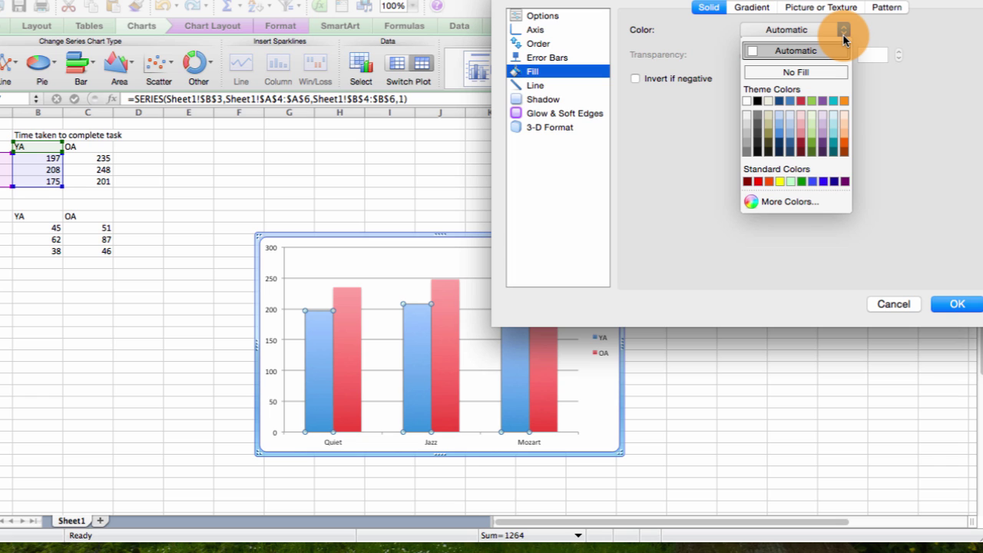
left_click(746, 143)
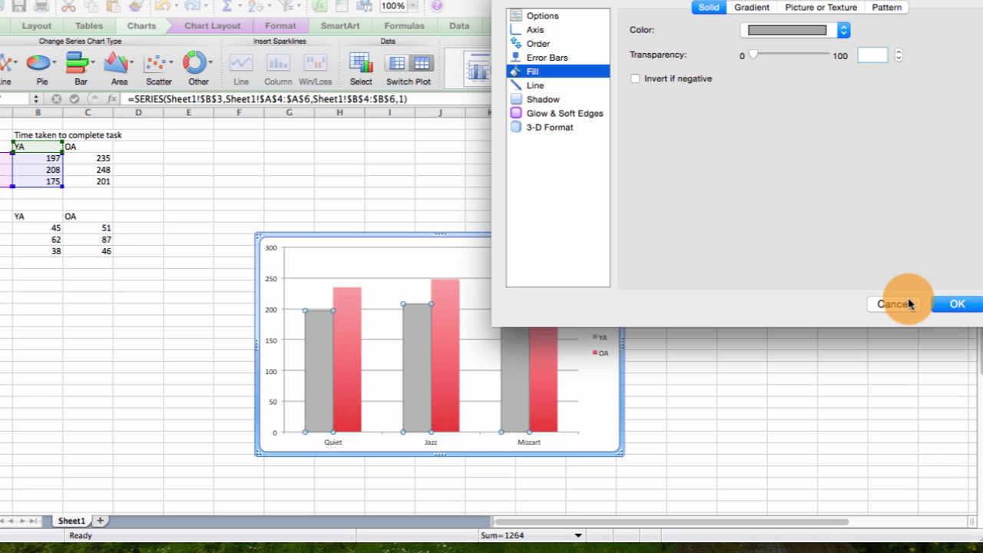
left_click(952, 306)
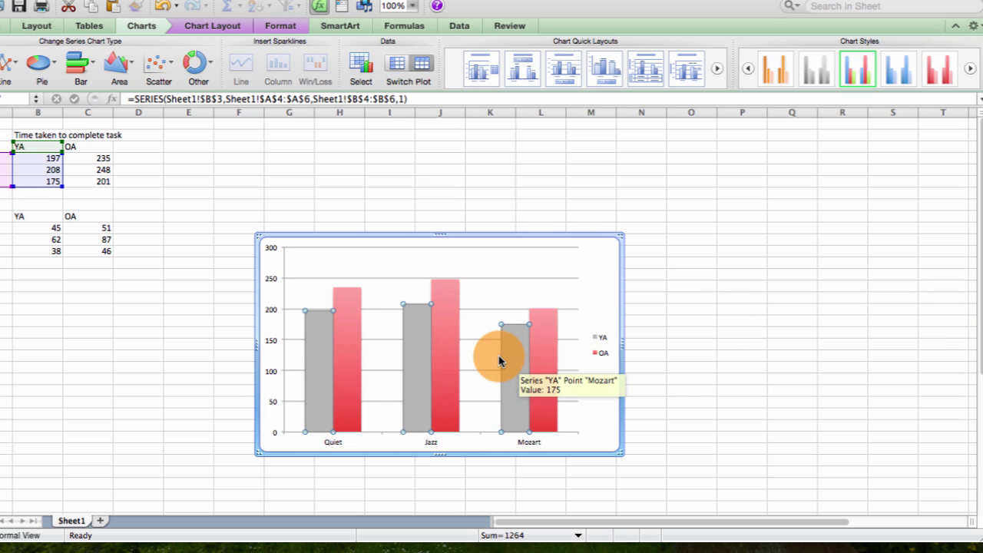
Step: Fill the OA series bars with dark grey
left_click(346, 352)
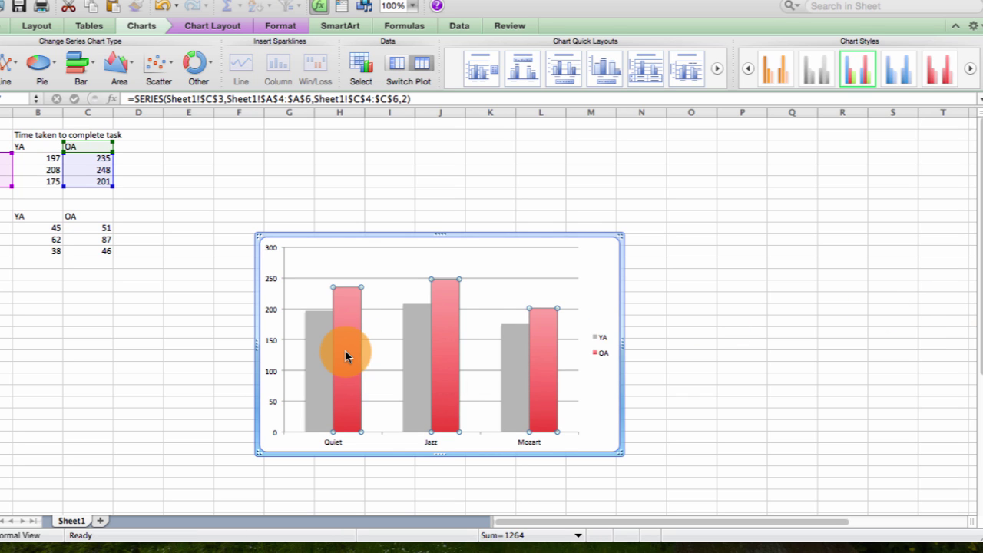
right_click(345, 352)
left_click(380, 483)
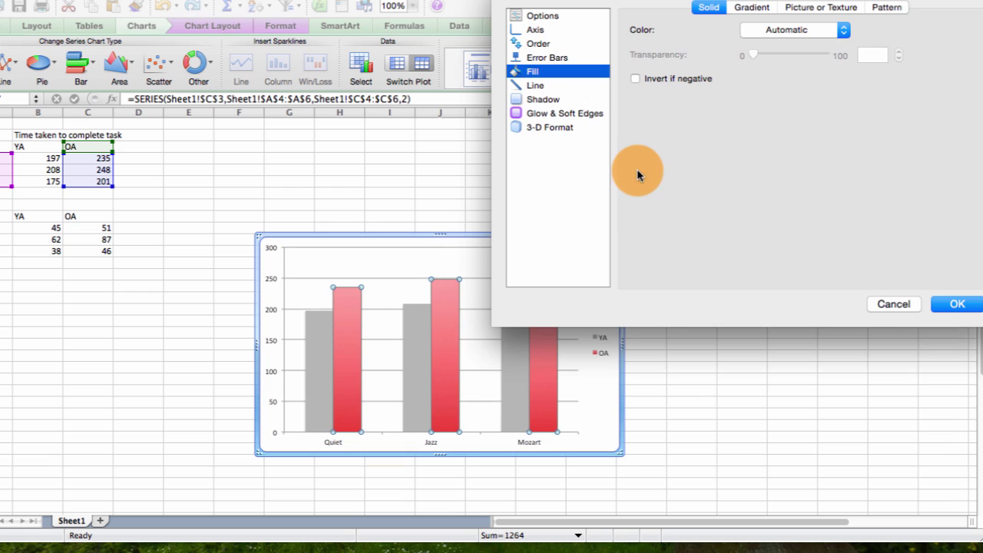
left_click(843, 32)
left_click(747, 155)
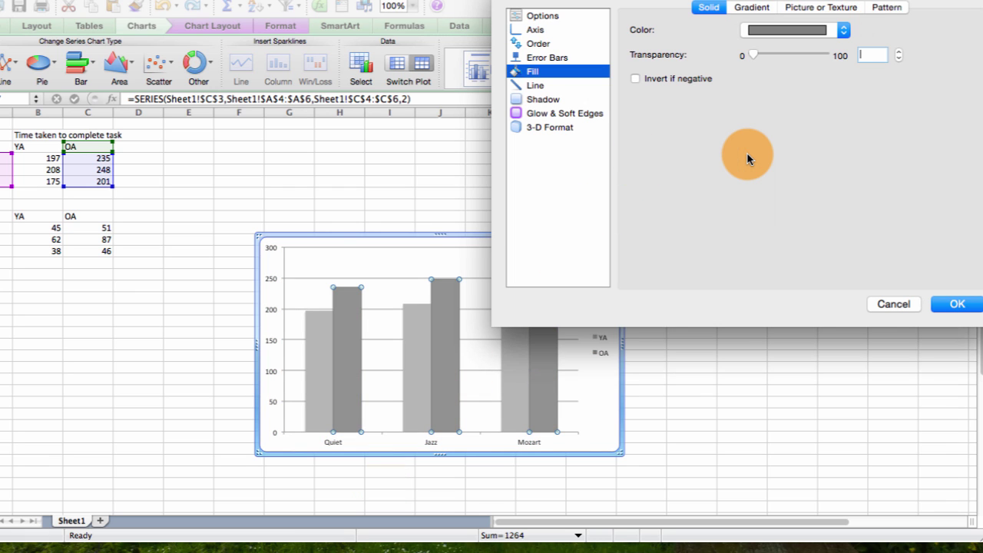
left_click(973, 298)
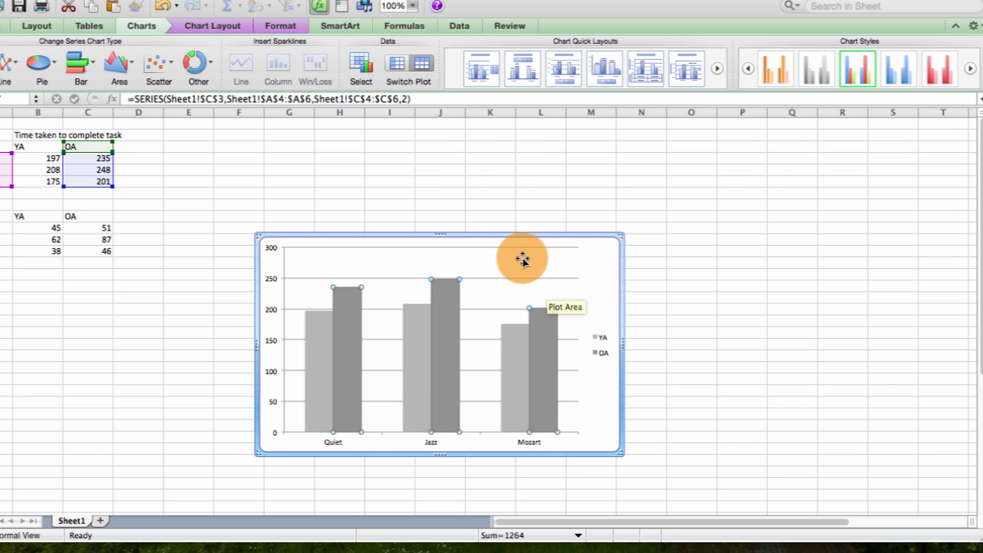
Step: Delete the chart's gridlines
left_click(541, 281)
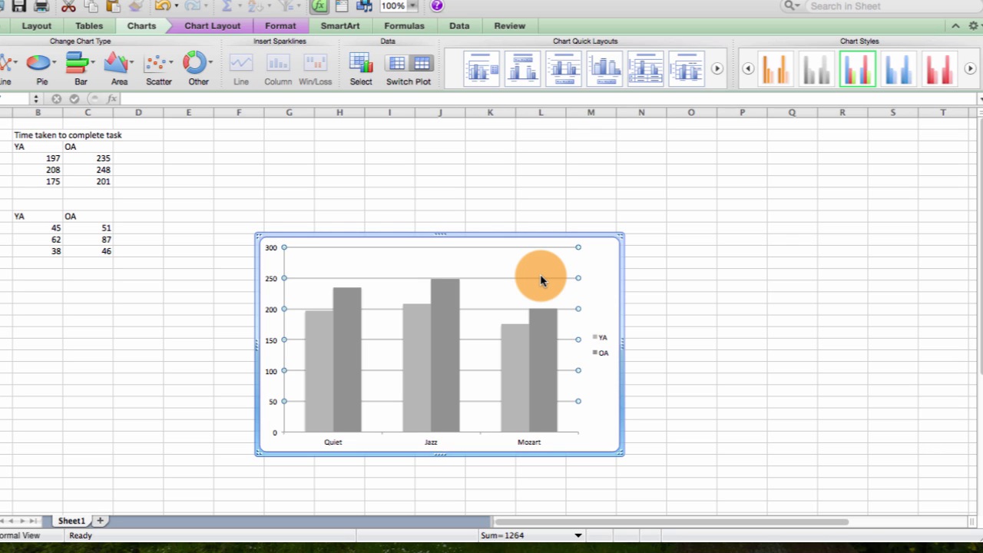
right_click(541, 281)
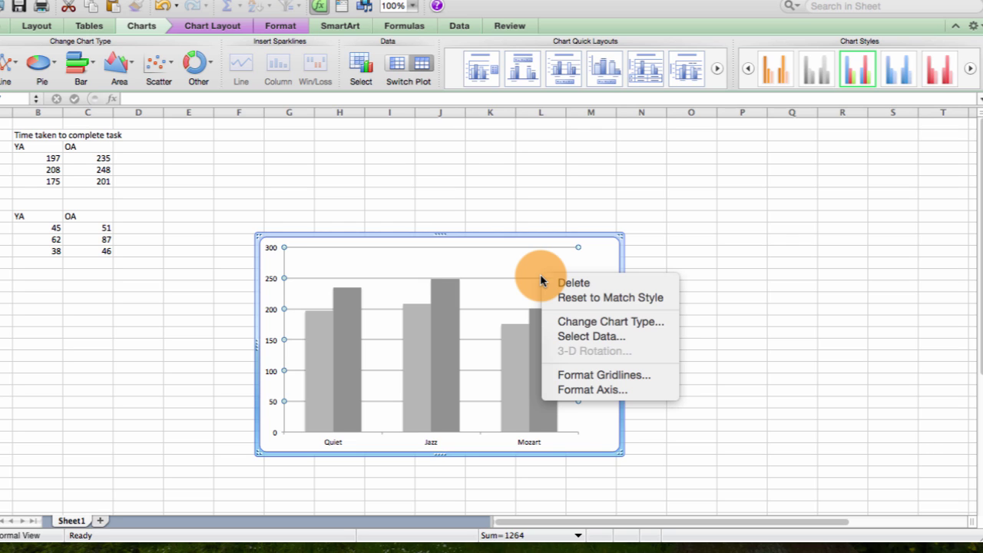
left_click(549, 281)
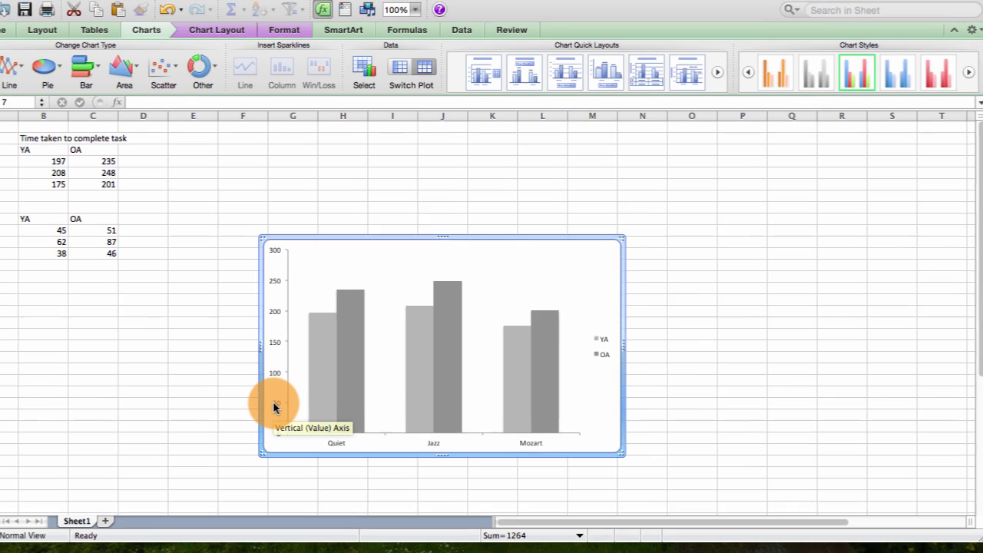
Step: Set the vertical and horizontal axis labels to 12-point font
left_click(271, 401)
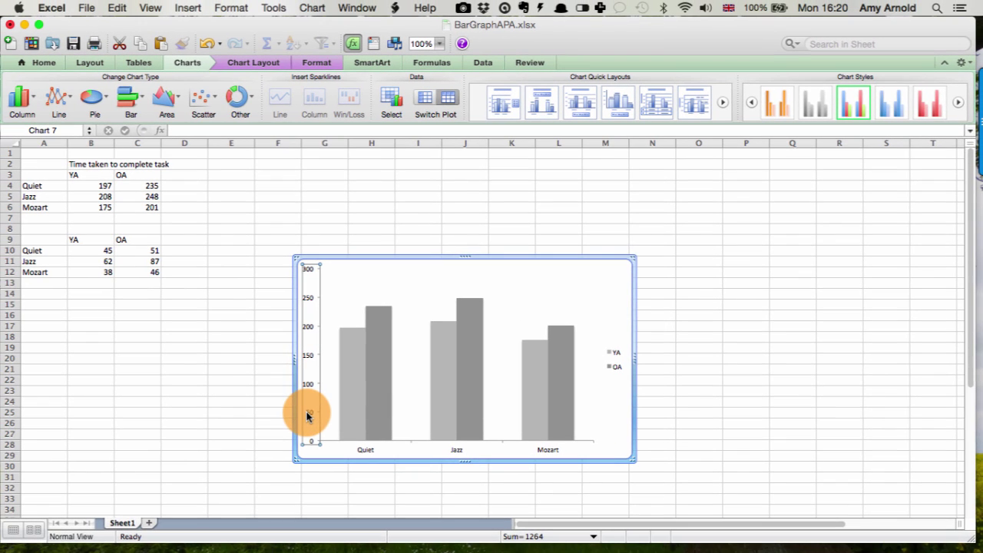
left_click(44, 62)
left_click(209, 91)
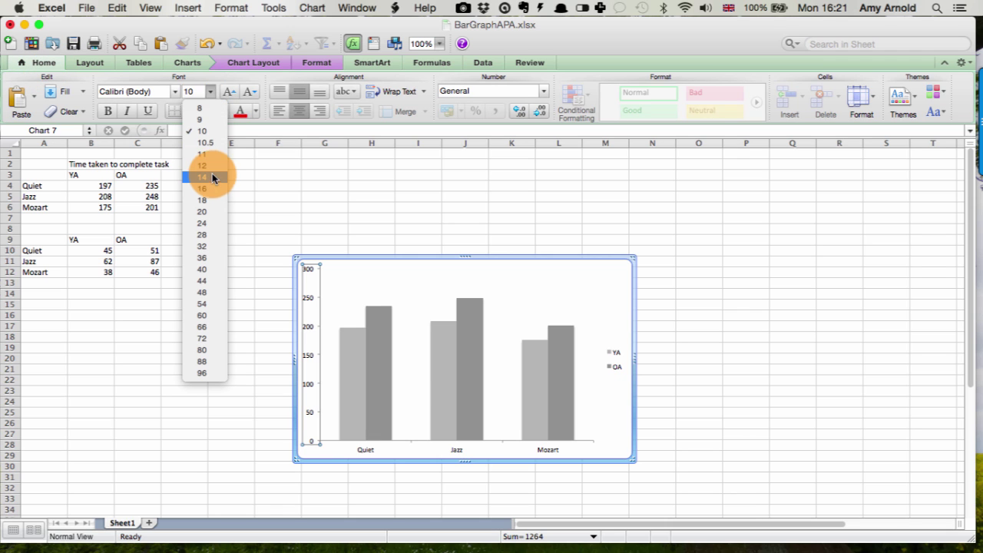
left_click(210, 170)
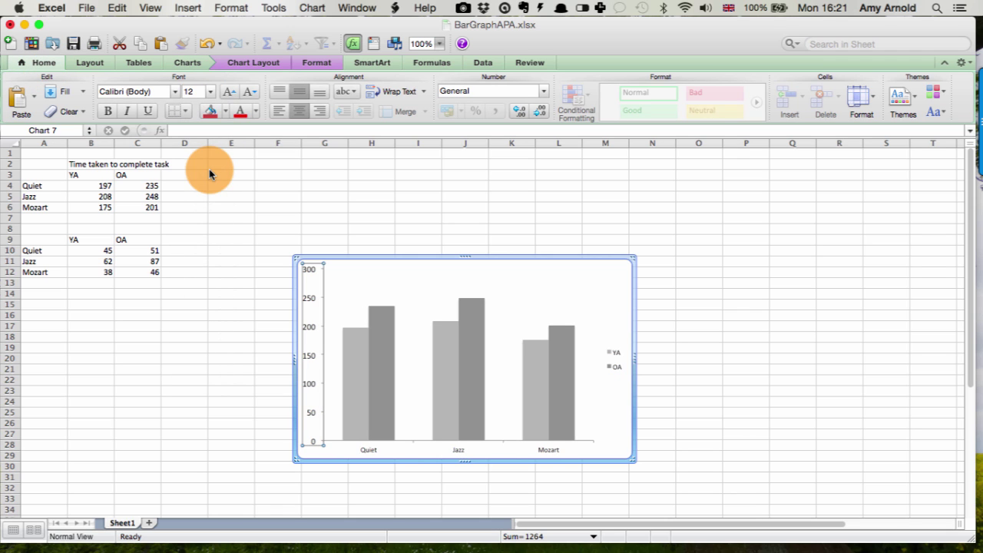
left_click(368, 451)
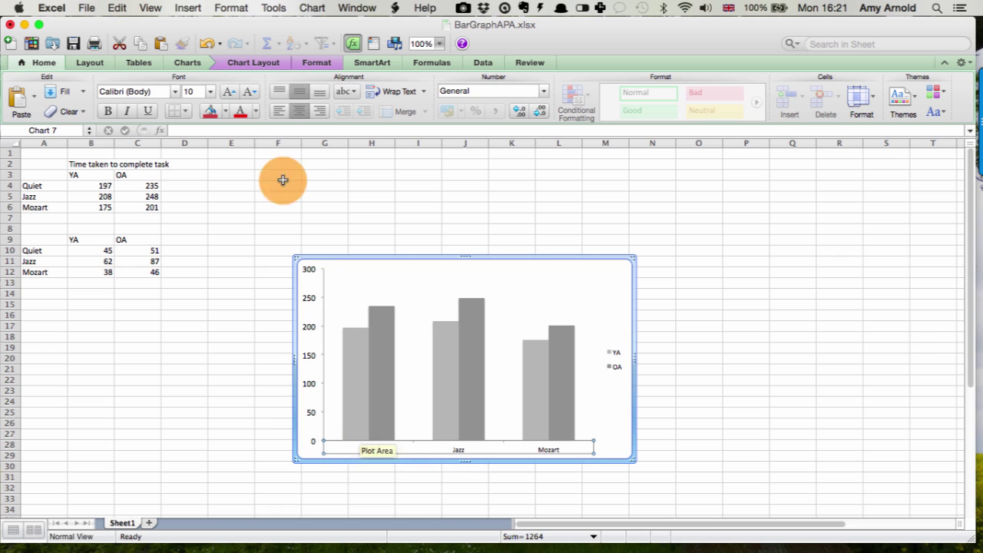
left_click(208, 93)
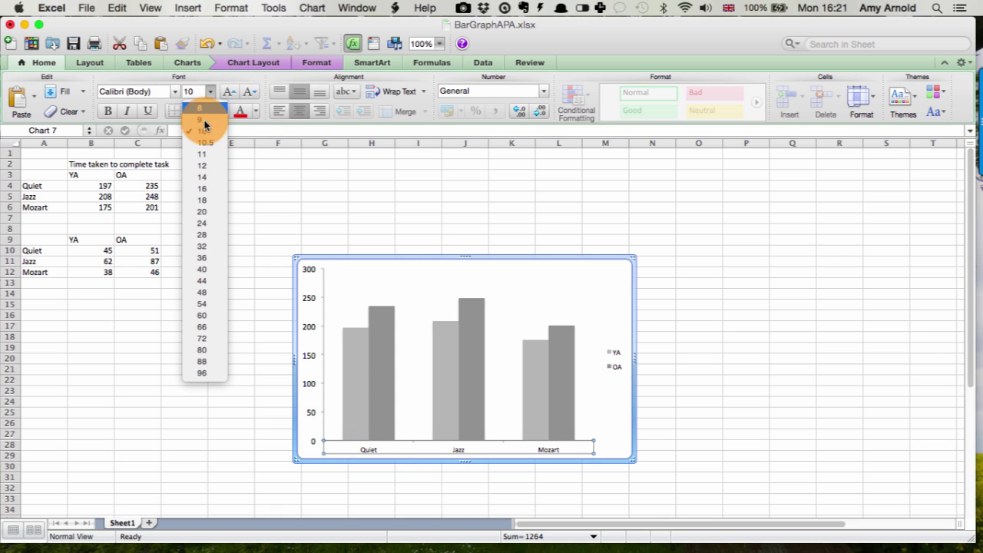
left_click(201, 166)
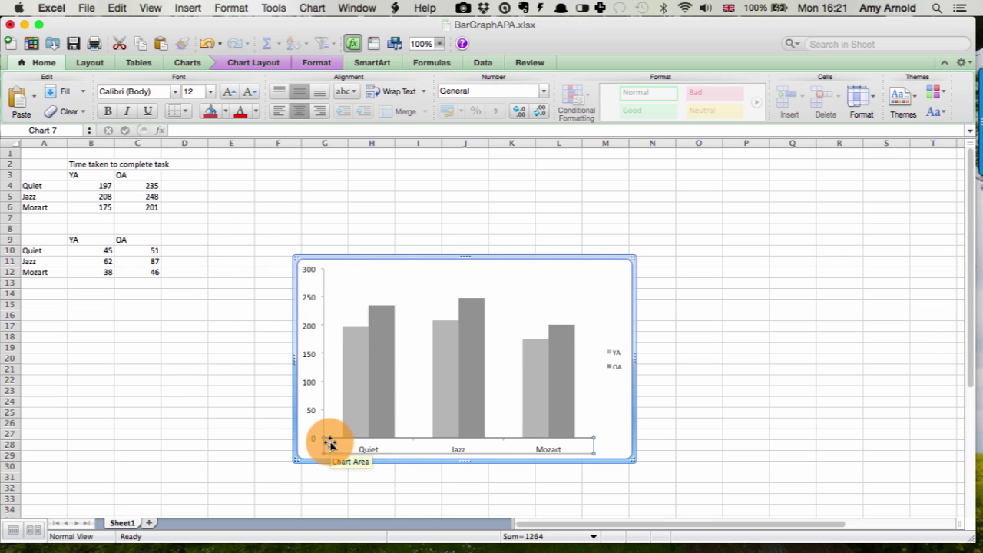
Step: Enlarge the chart, make the legend 12 pt and move it to the plot's top-right
left_click_drag(301, 459, 258, 477)
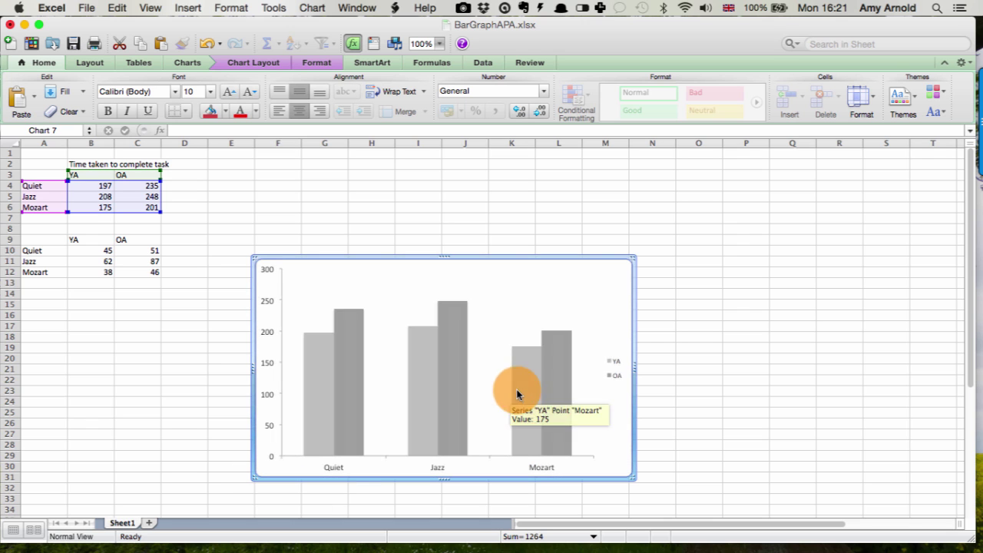
left_click(607, 366)
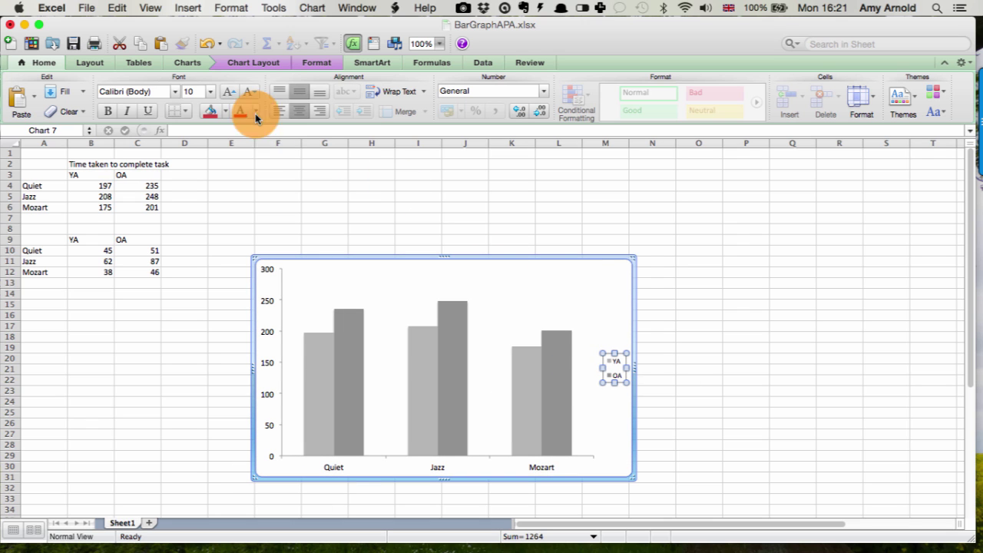
left_click(212, 92)
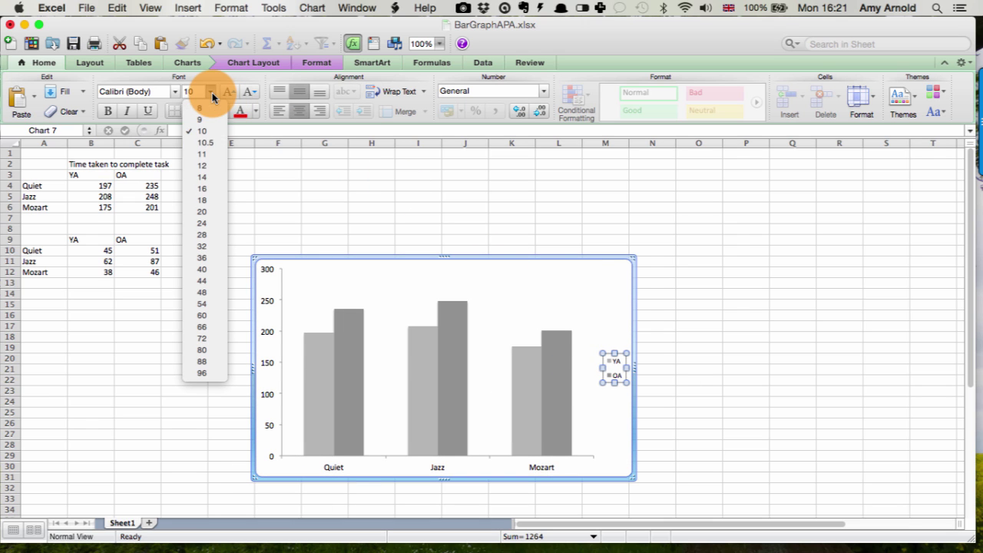
left_click(202, 166)
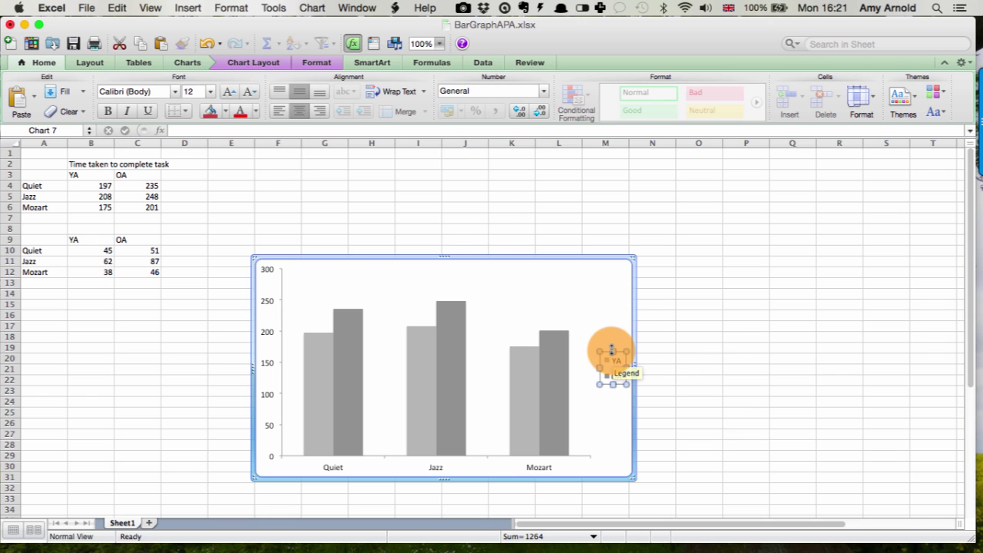
left_click_drag(610, 350, 581, 281)
left_click(612, 401)
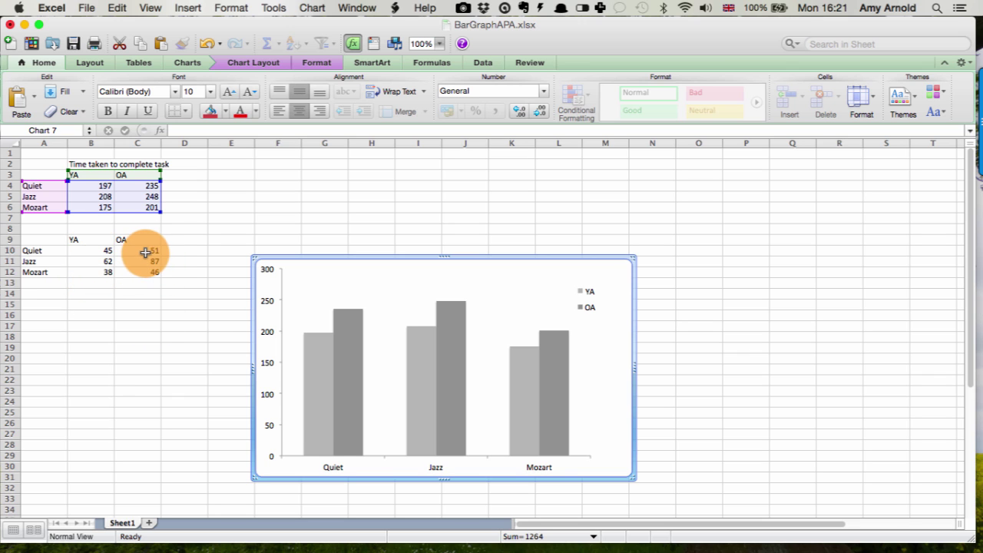
Step: Give the YA bars Plus-direction custom error bars using values from B10:B12
left_click(319, 421)
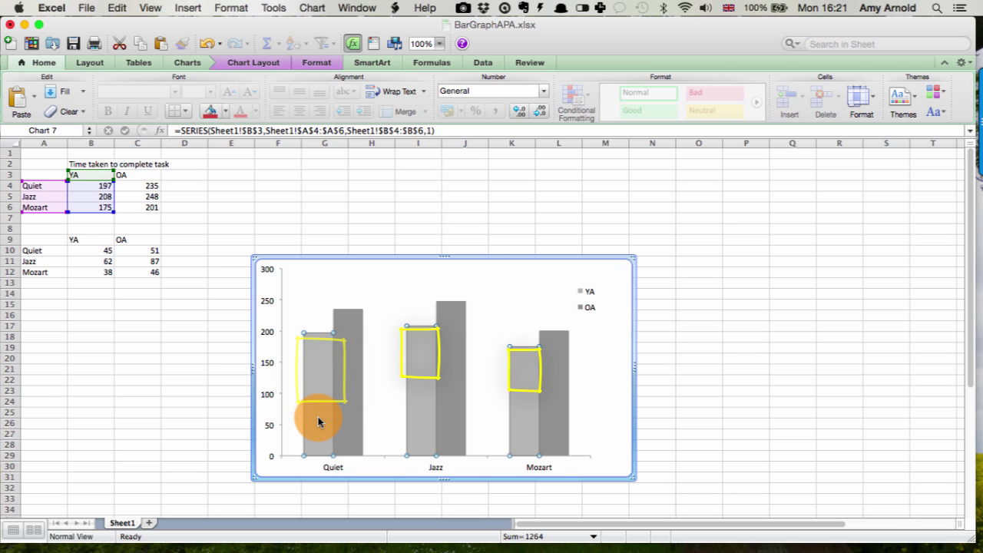
left_click(267, 66)
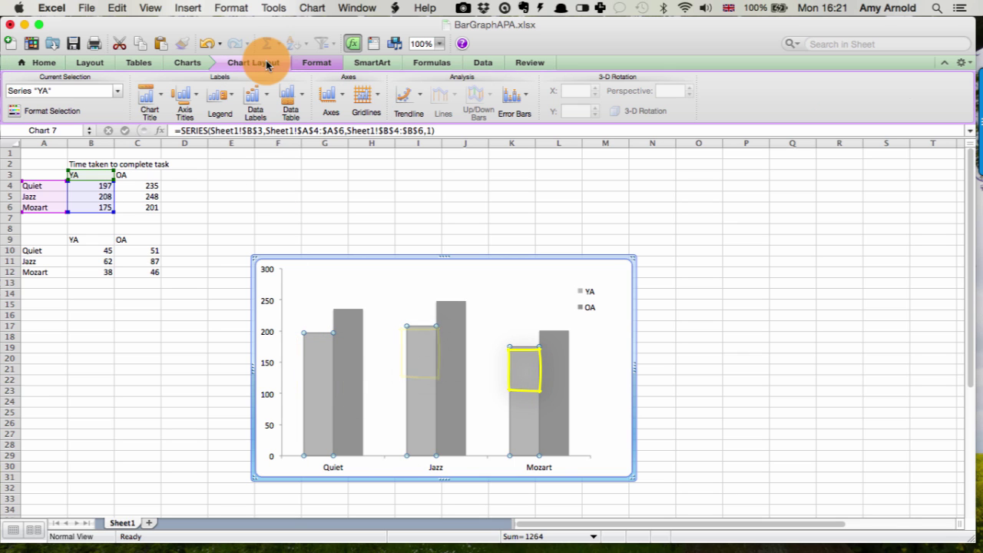
left_click(526, 99)
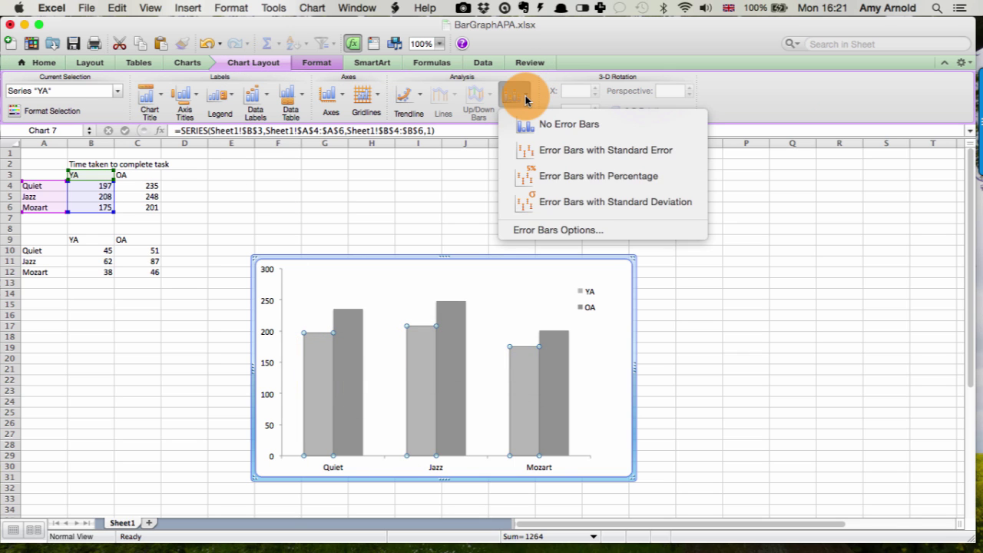
left_click(534, 231)
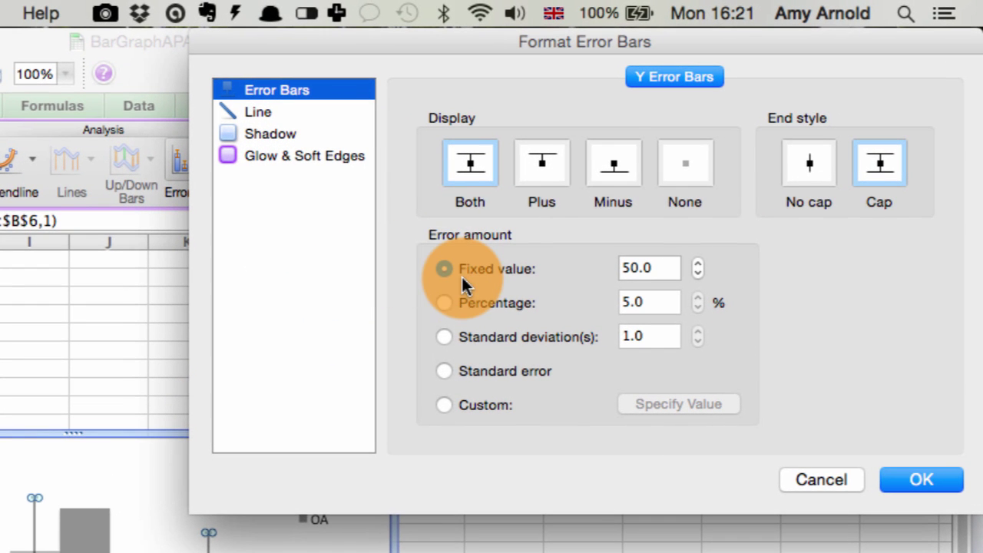
left_click(542, 170)
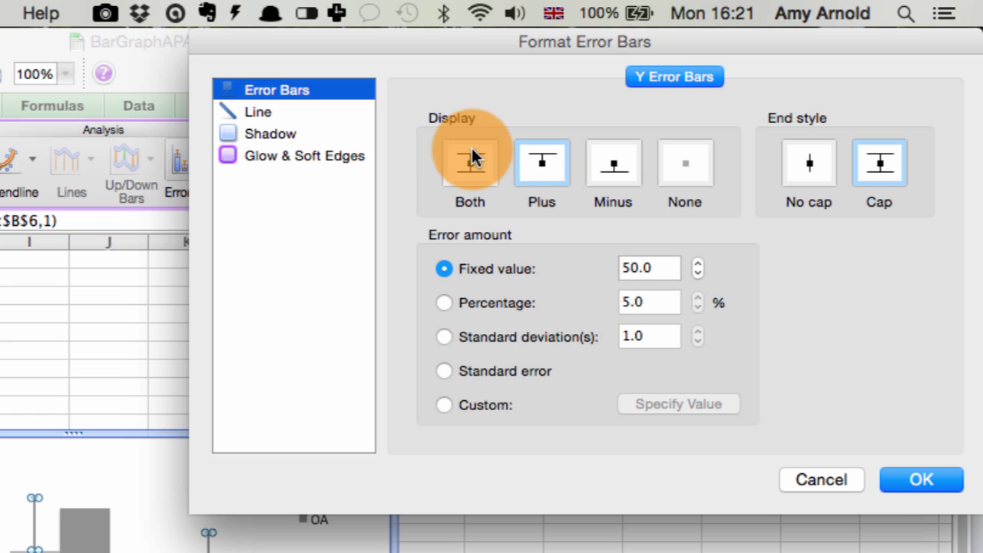
left_click(446, 405)
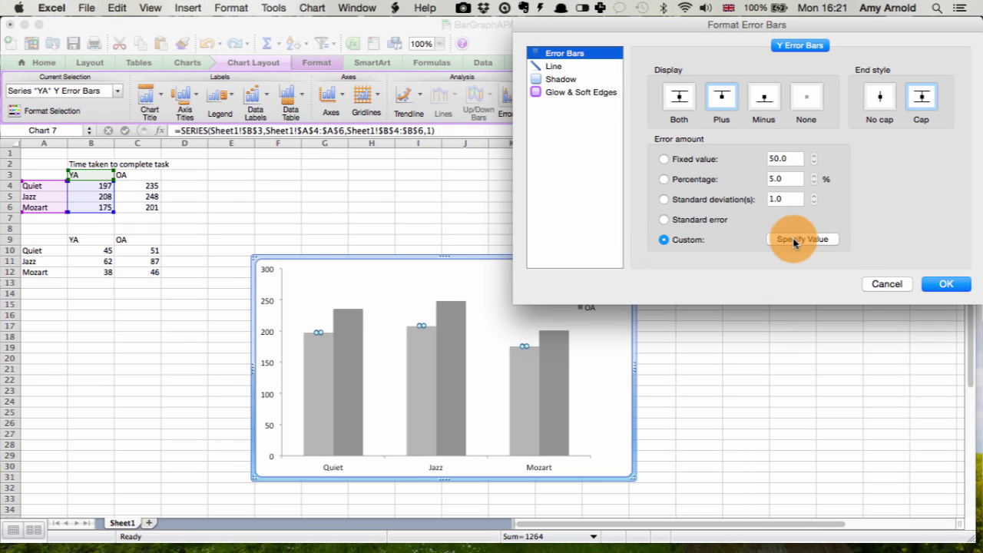
left_click(799, 239)
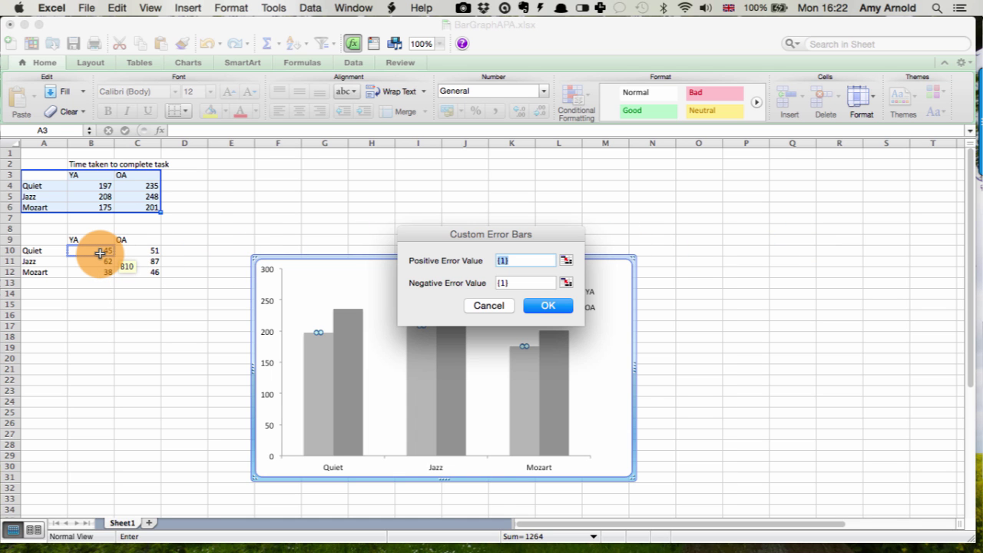
left_click_drag(100, 253, 100, 269)
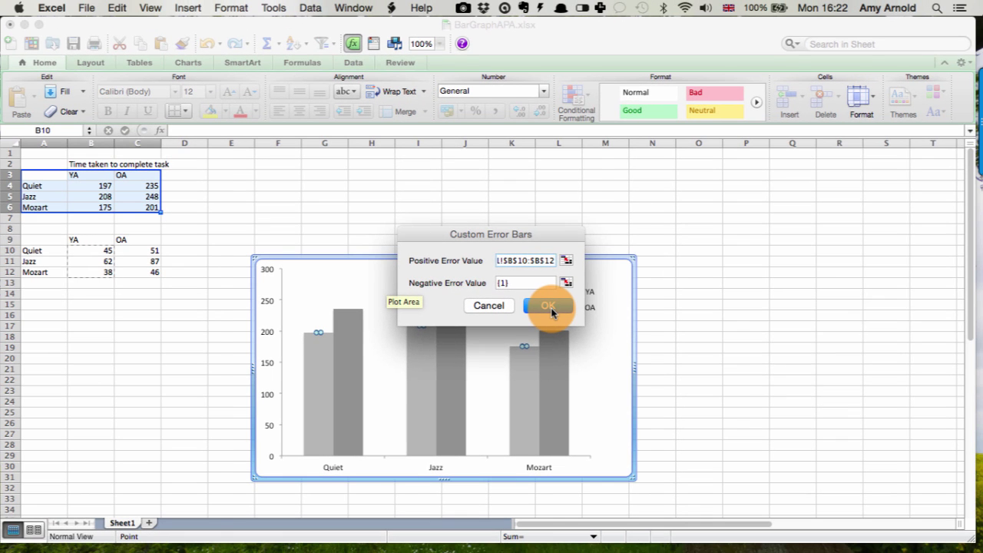
left_click(548, 307)
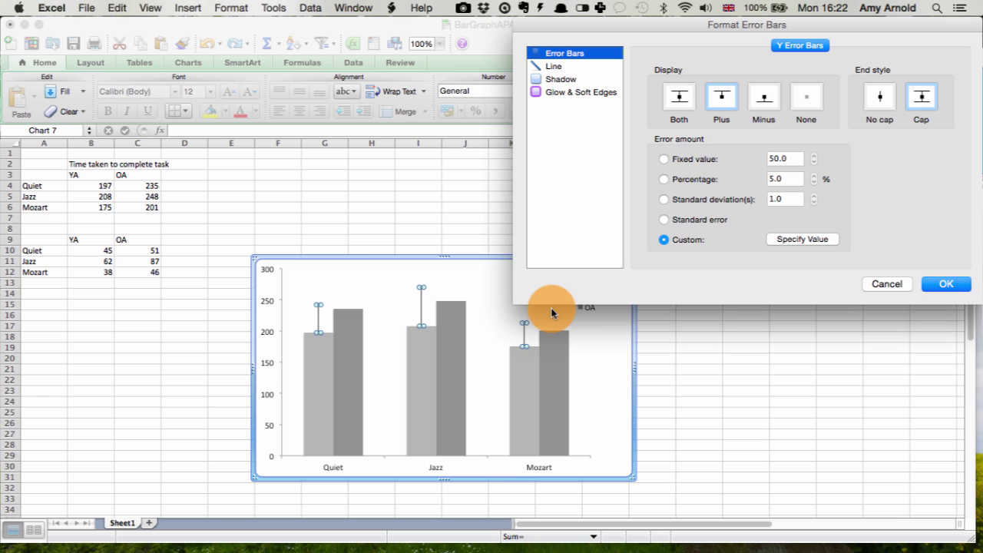
left_click(933, 284)
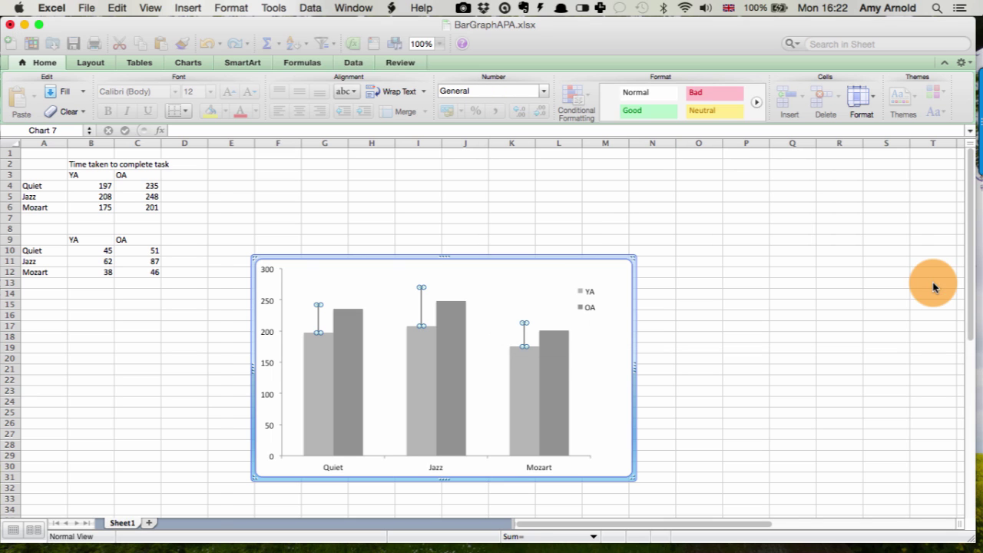
left_click(350, 342)
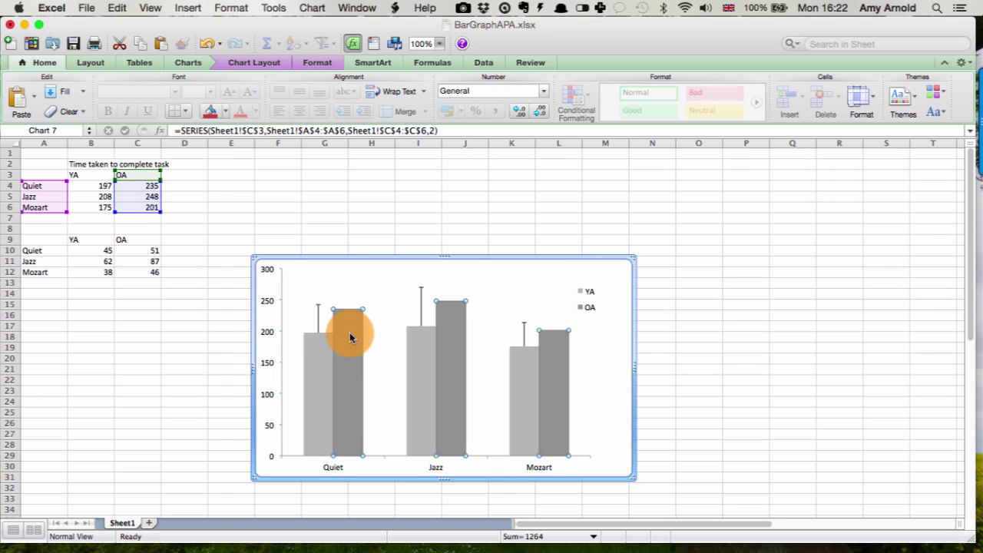
Step: Give the OA bars Plus-direction custom error bars using values from C10:C12
left_click(267, 65)
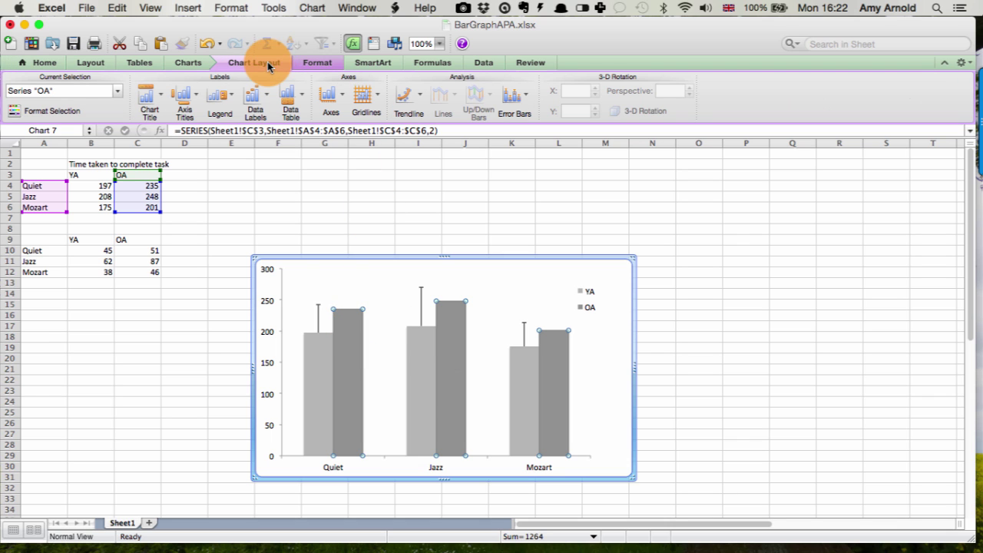
left_click(516, 95)
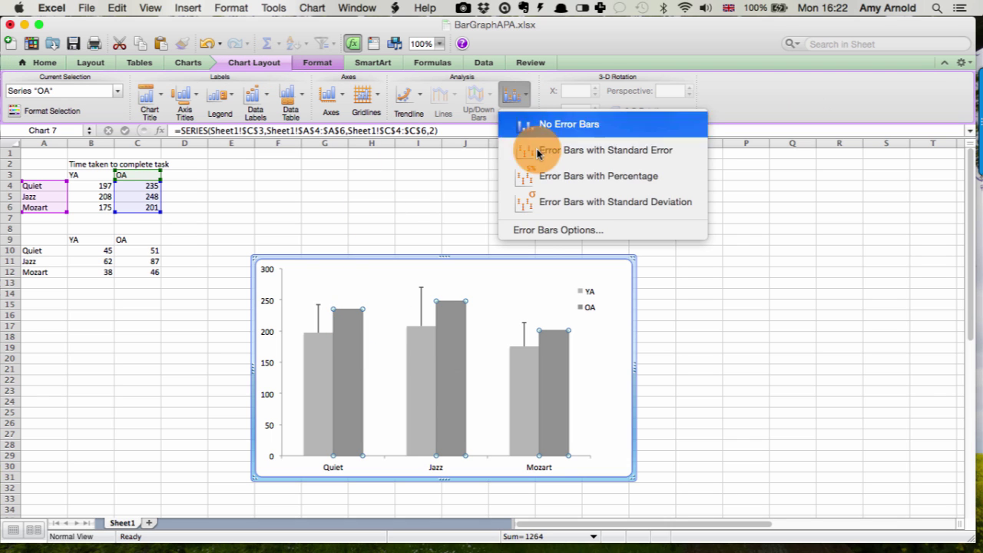
left_click(543, 231)
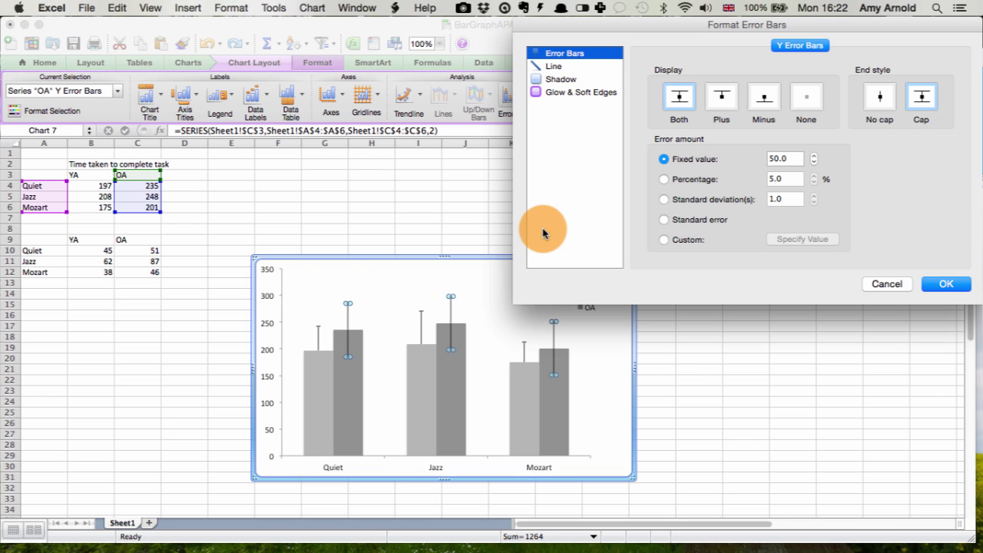
left_click(721, 96)
left_click(664, 241)
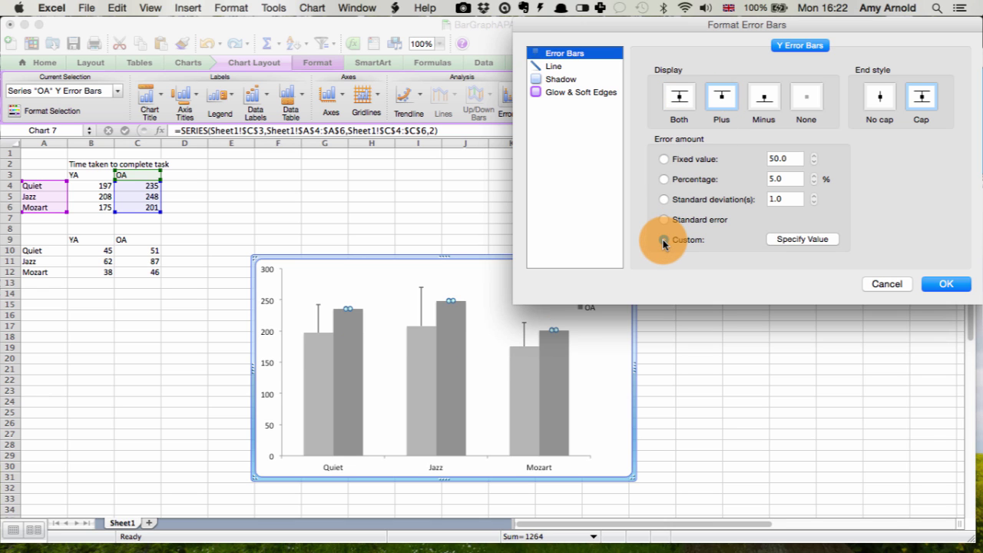
left_click(791, 239)
left_click_drag(150, 251, 144, 270)
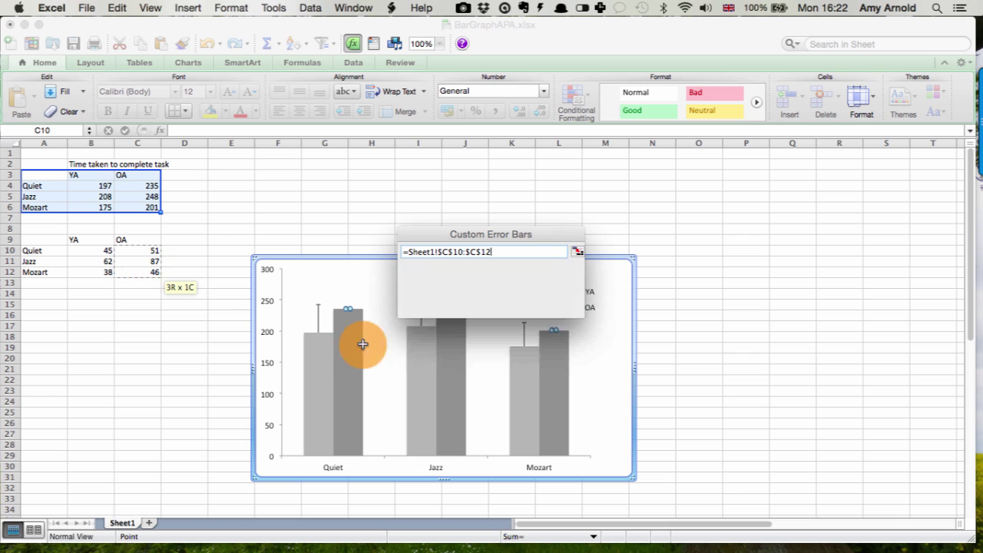
left_click(543, 306)
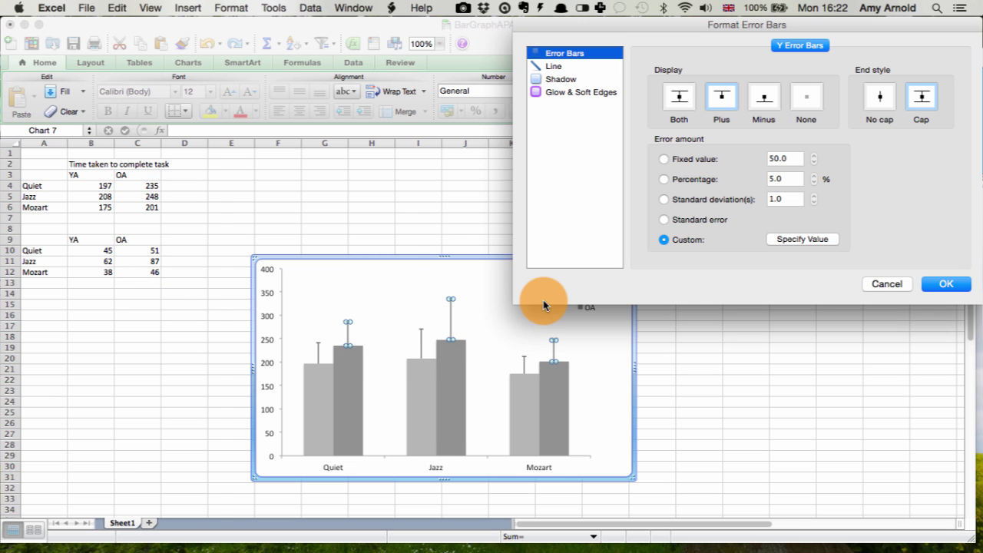
left_click(952, 284)
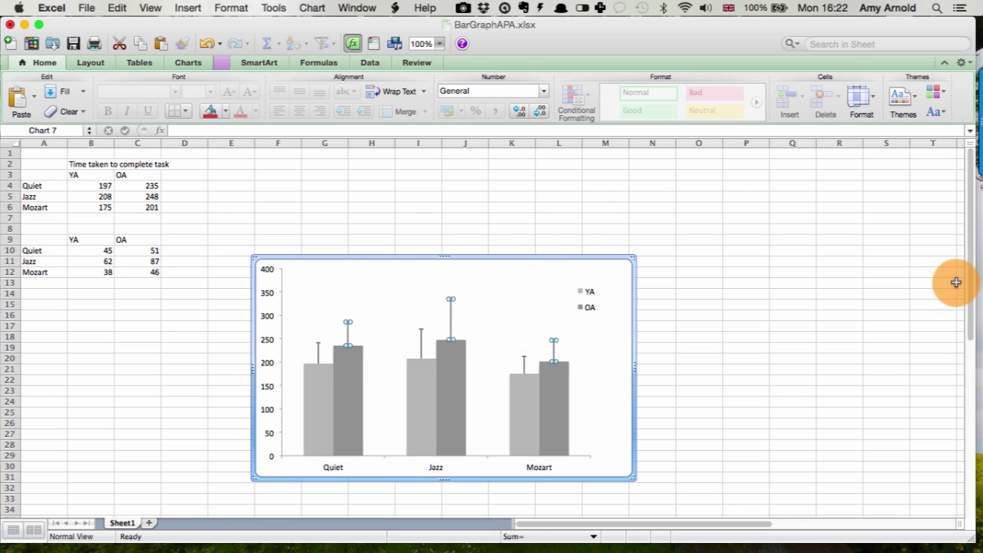
Step: Set the chart area to No Fill and No Line so it has no background or border
left_click(778, 371)
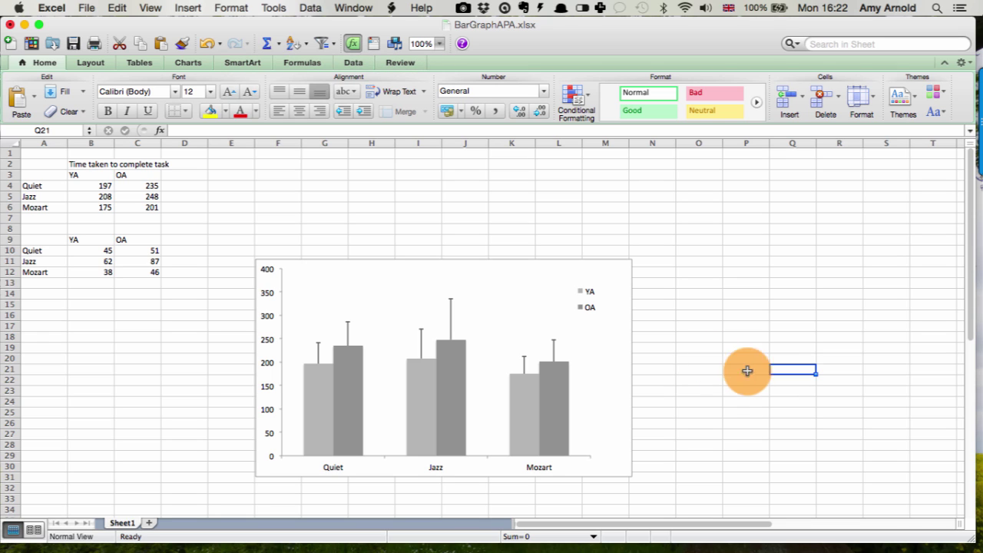
right_click(623, 347)
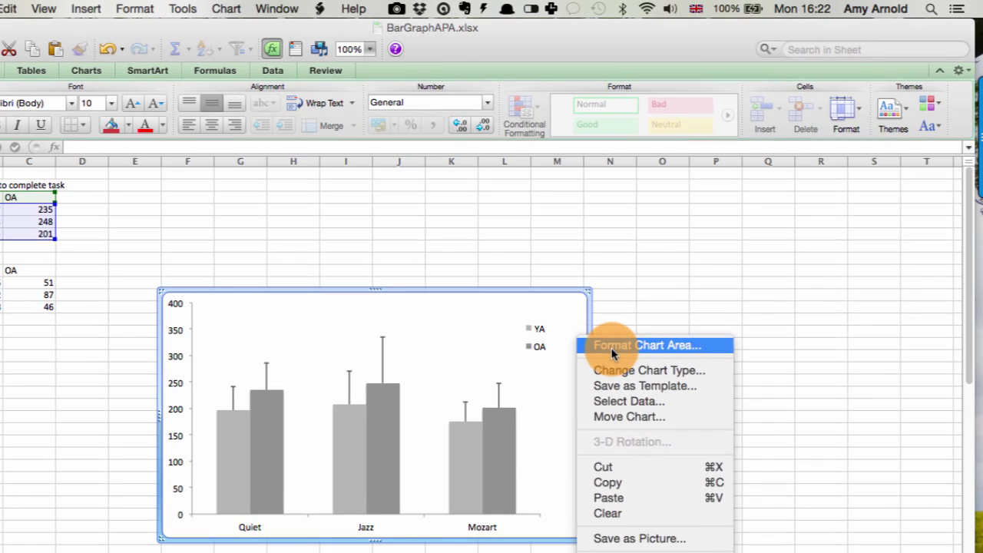
left_click(653, 307)
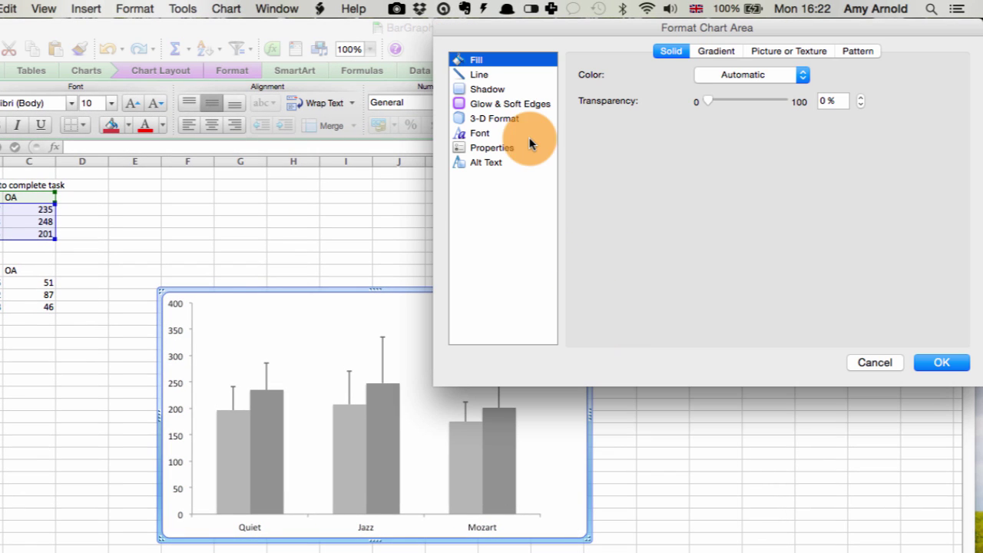
left_click(803, 76)
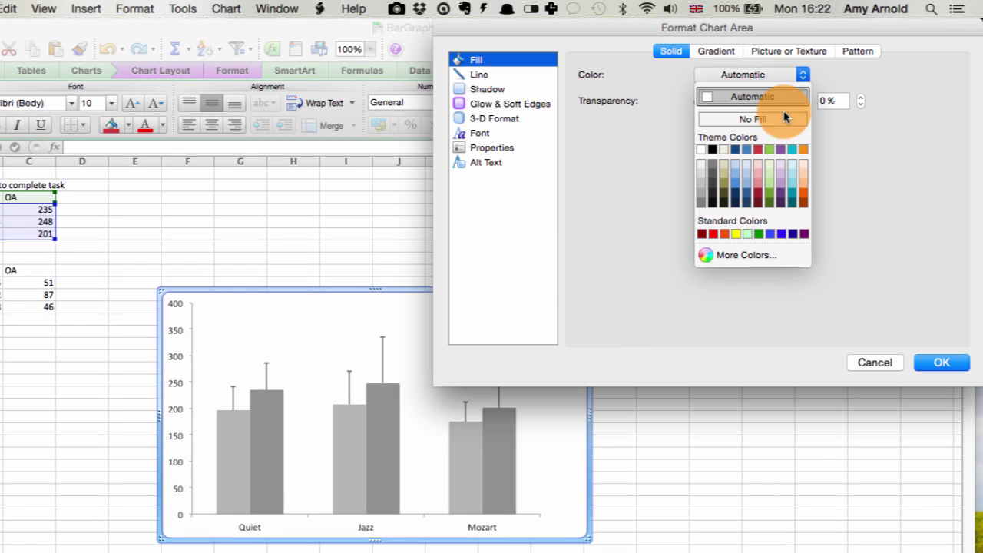
left_click(781, 120)
left_click(500, 74)
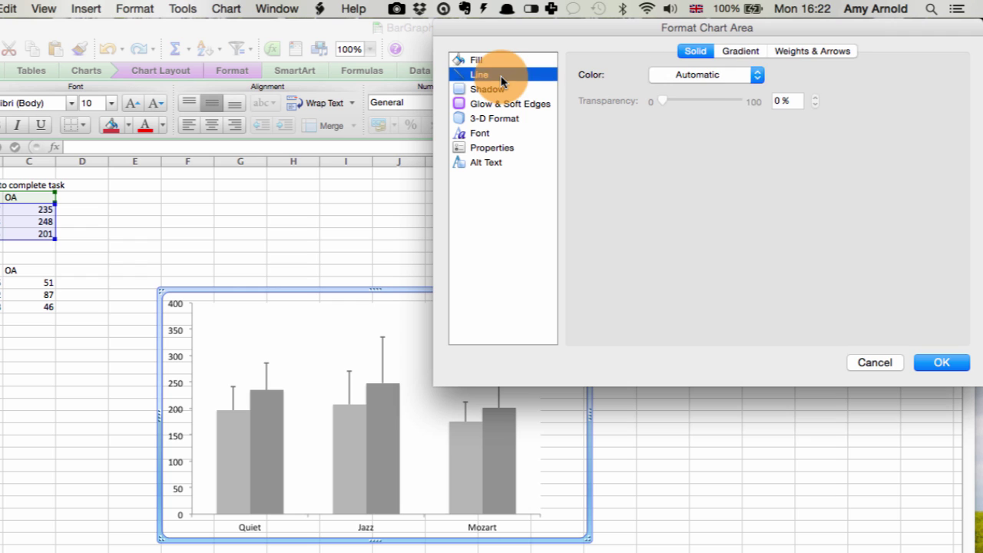
left_click(757, 77)
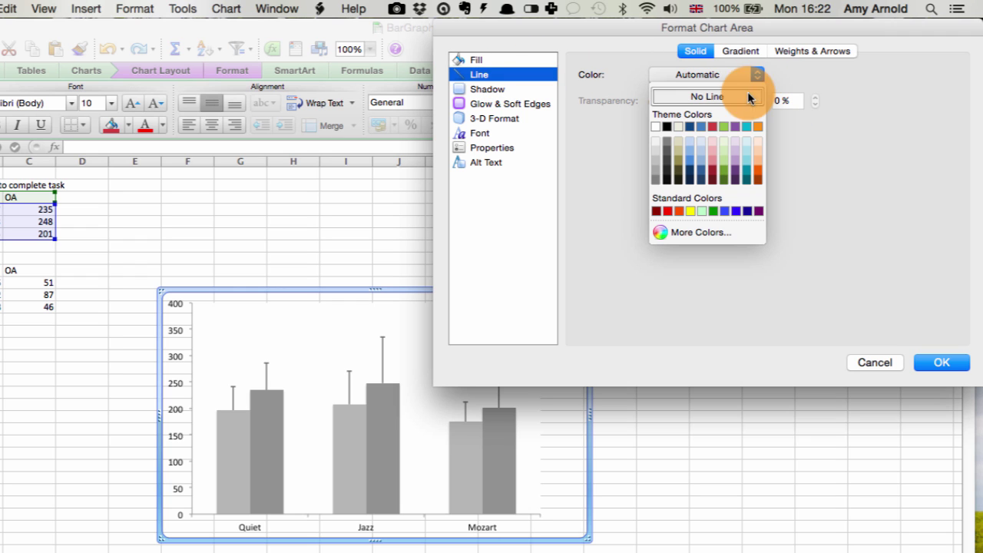
left_click(744, 97)
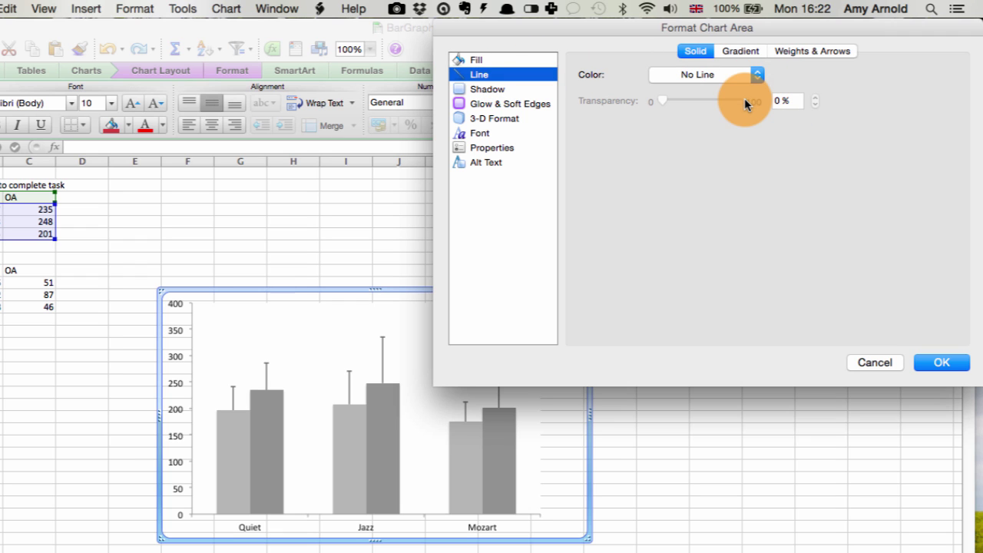
left_click(942, 363)
left_click(485, 361)
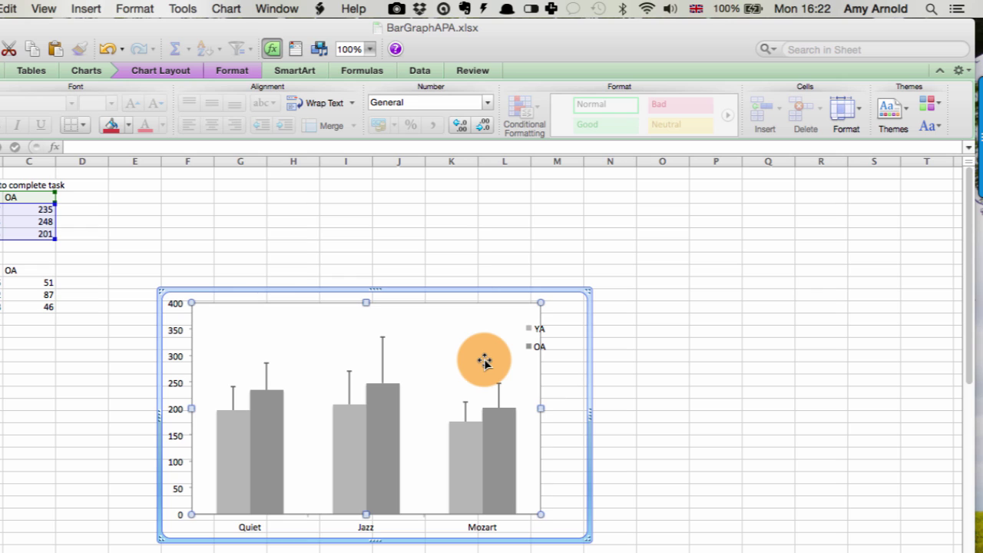
Step: Set the plot area's border to No Line and its fill to No Fill
right_click(485, 362)
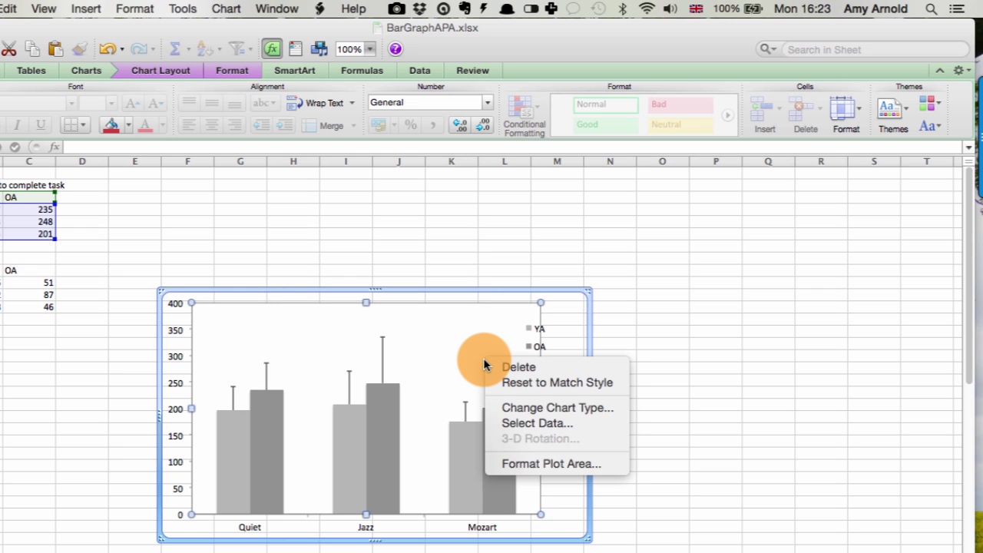
left_click(516, 464)
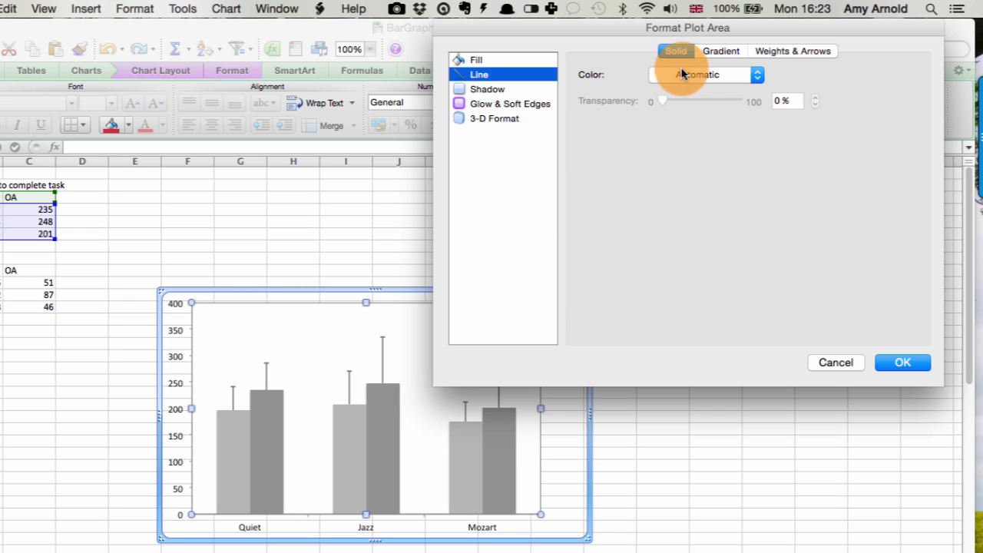
left_click(757, 75)
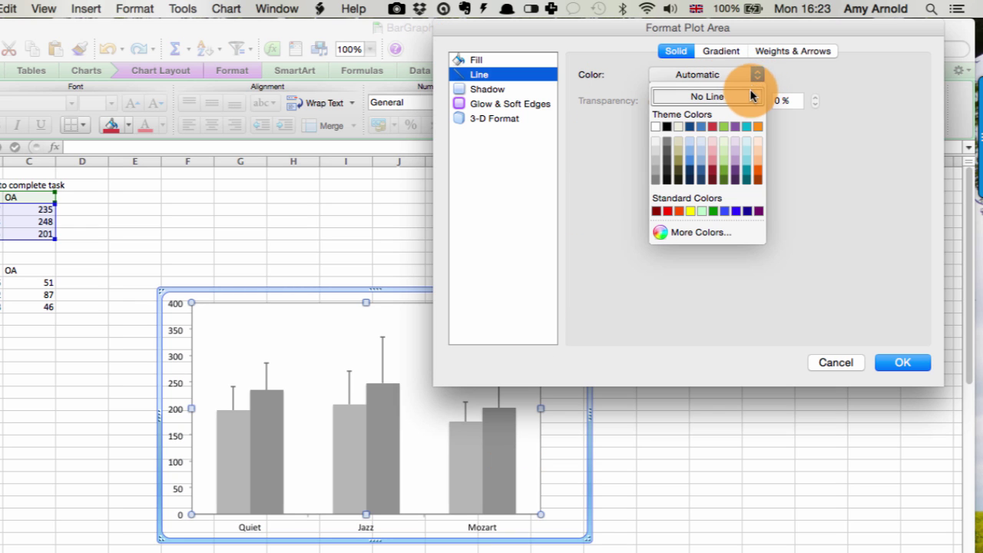
left_click(751, 96)
left_click(527, 61)
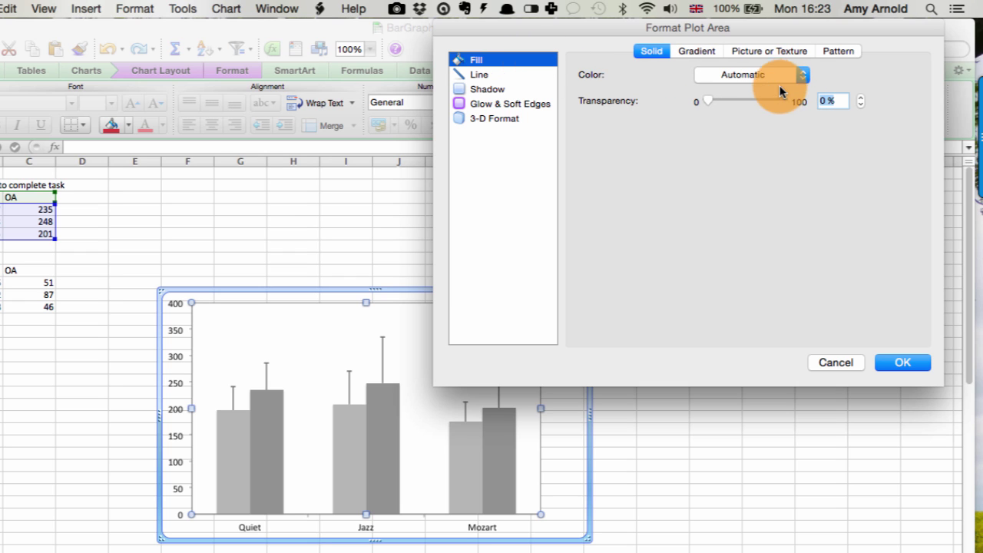
left_click(803, 75)
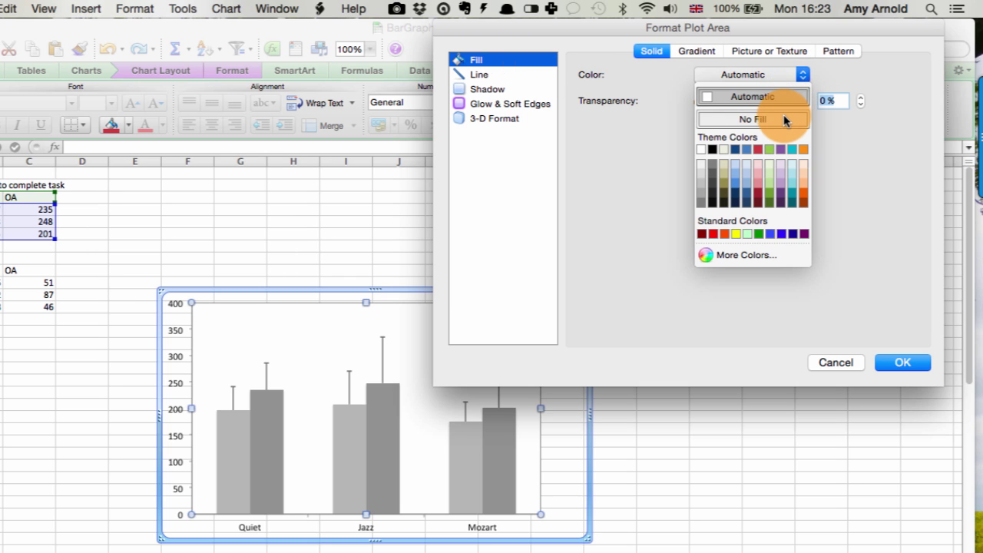
left_click(785, 118)
left_click(891, 372)
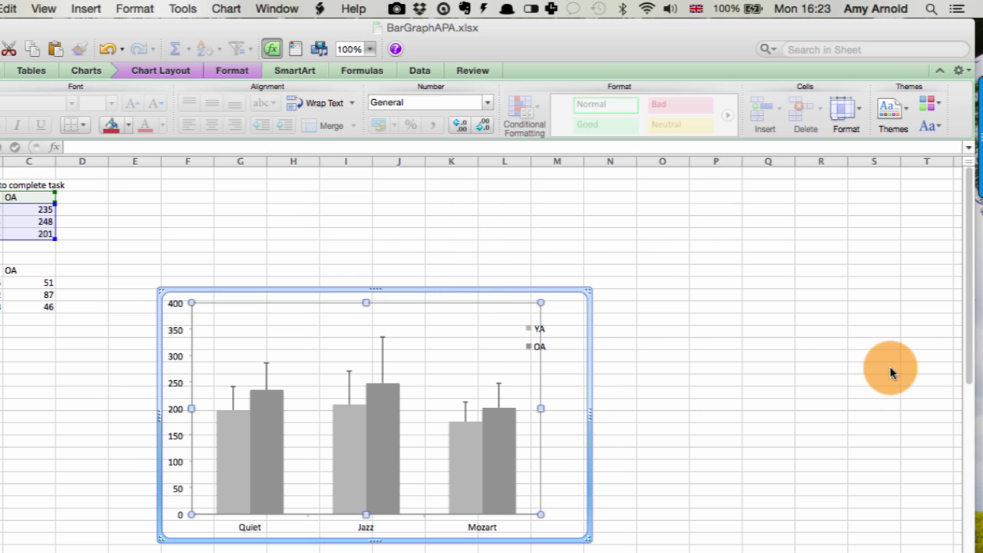
left_click(768, 441)
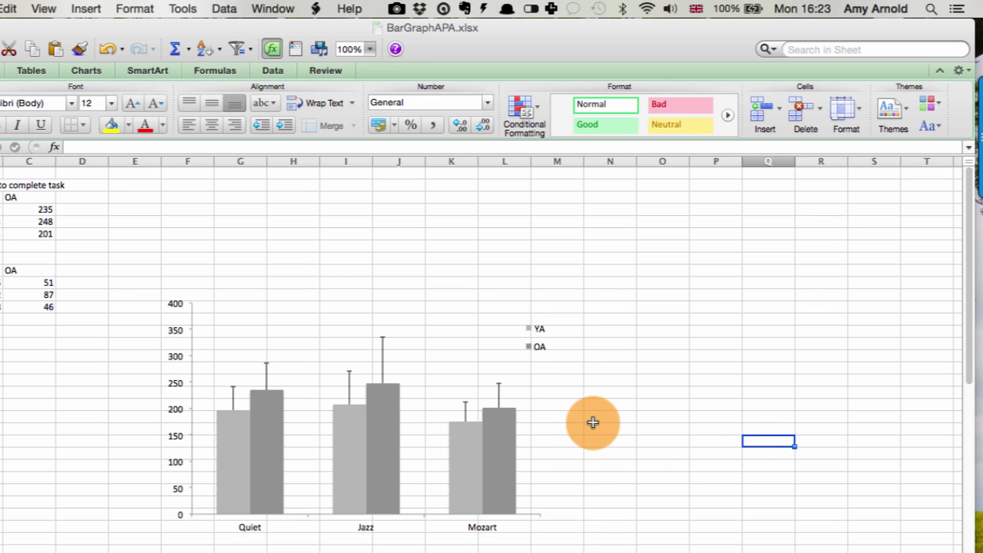
Step: Copy the whole chart and switch to the blank Word document Document2
left_click(175, 309)
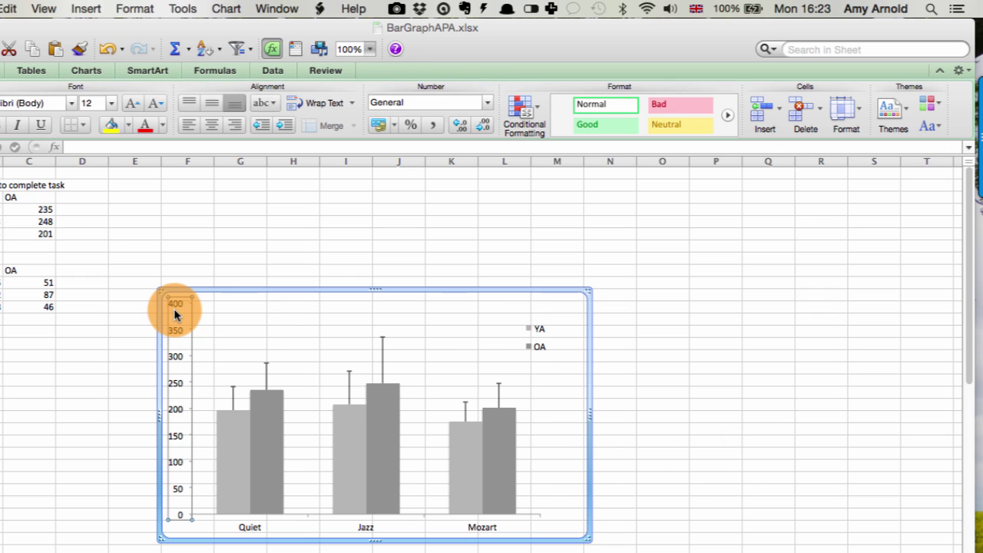
right_click(234, 299)
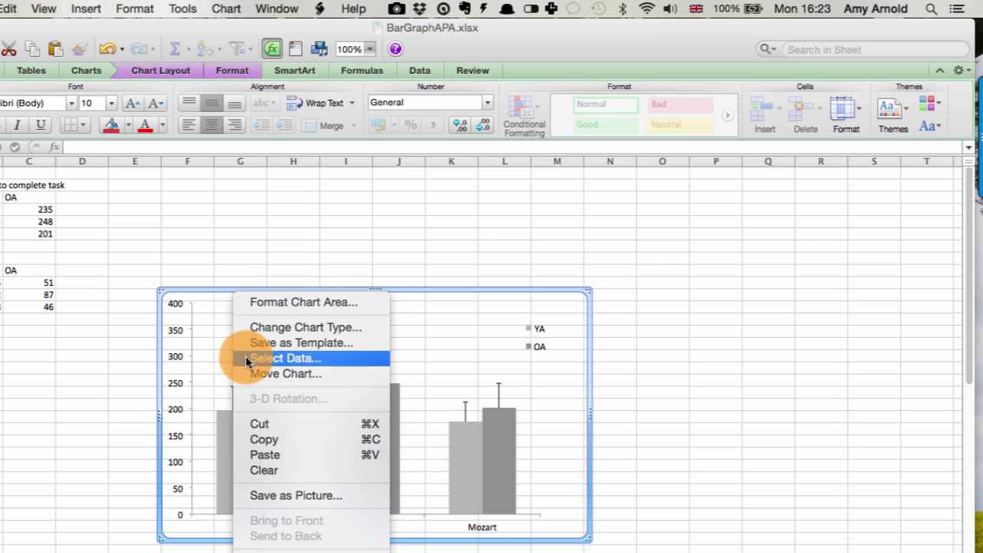
left_click(253, 440)
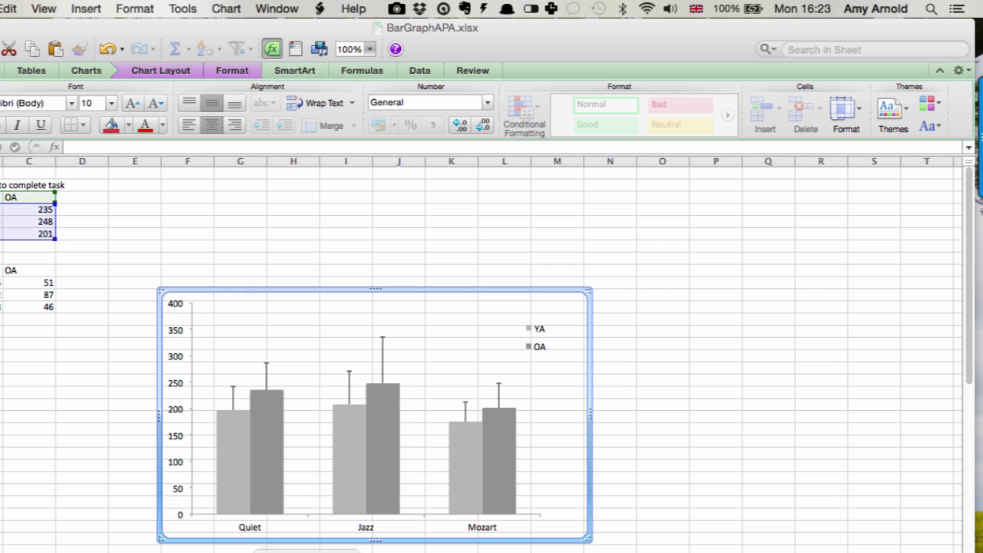
key("super+Tab")
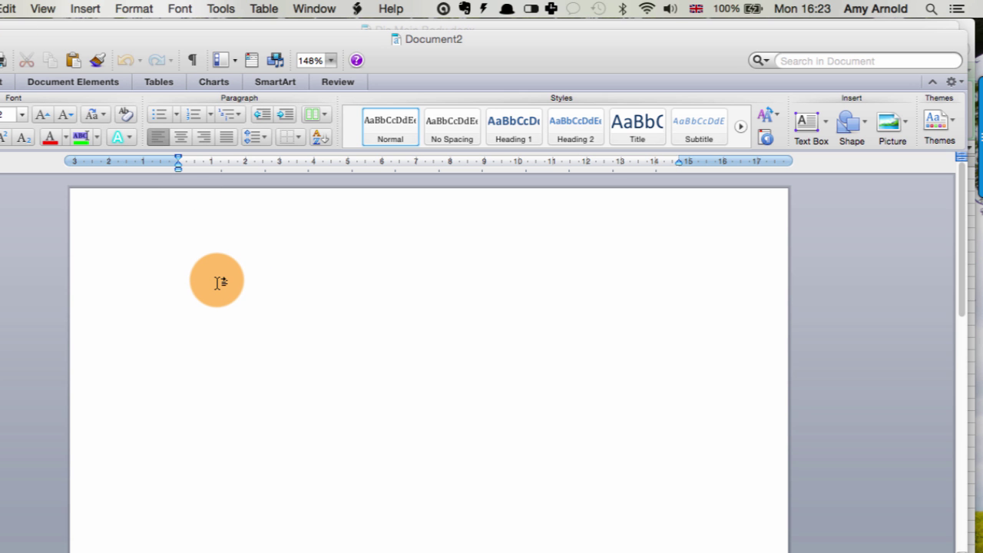
Step: Paste the chart into Word and widen its legend so both YA and OA appear
key("super+v")
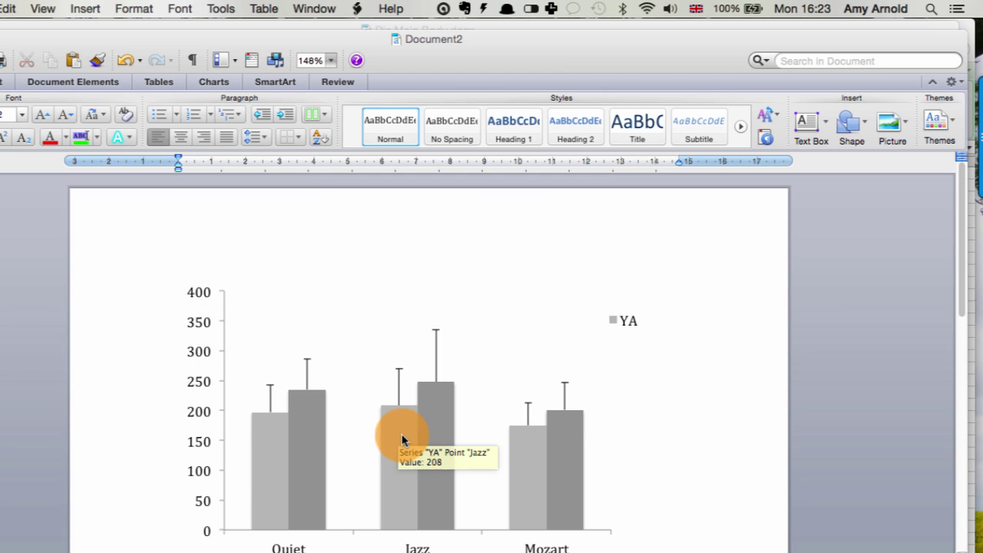
left_click(624, 321)
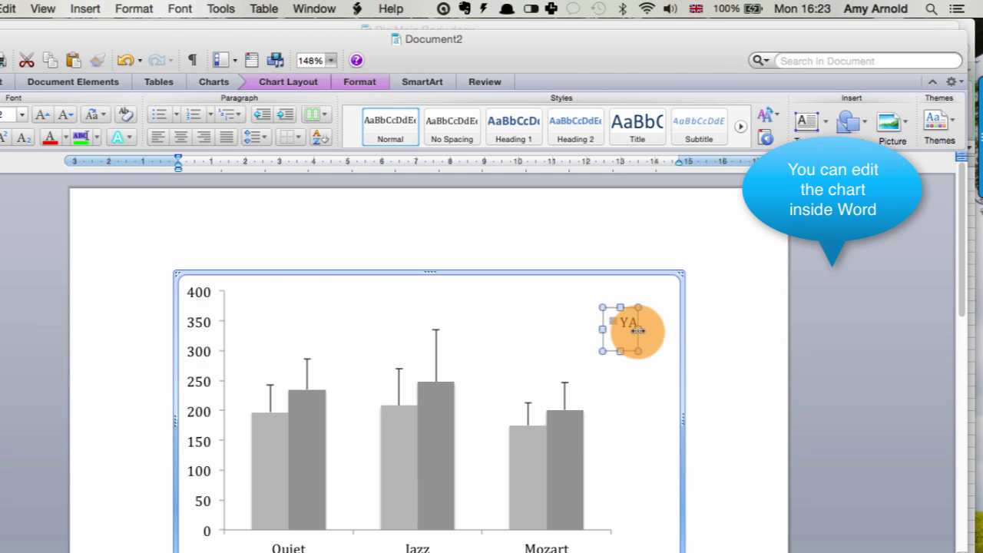
left_click_drag(638, 331, 637, 362)
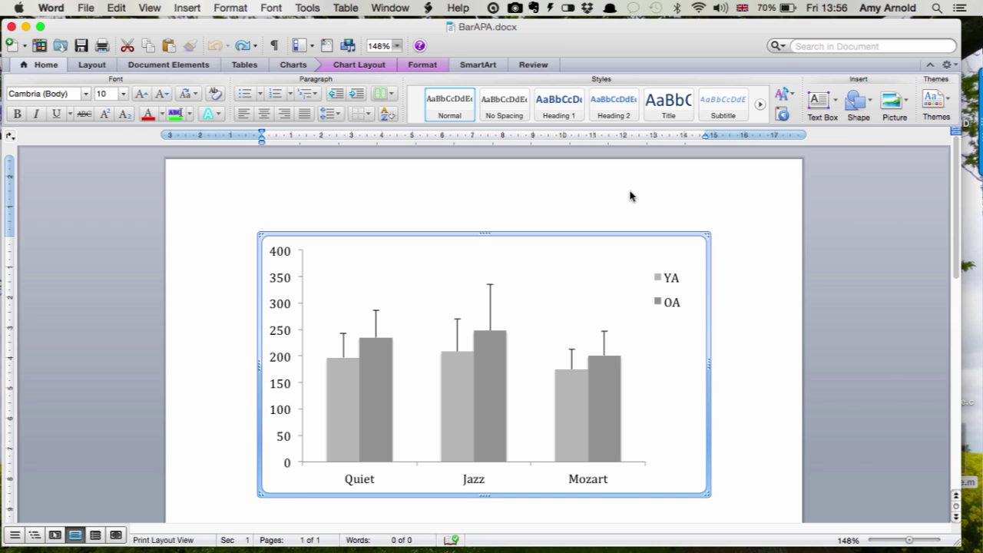
Step: Add a rotated vertical axis title reading 'Time taken (secs)'
left_click(374, 68)
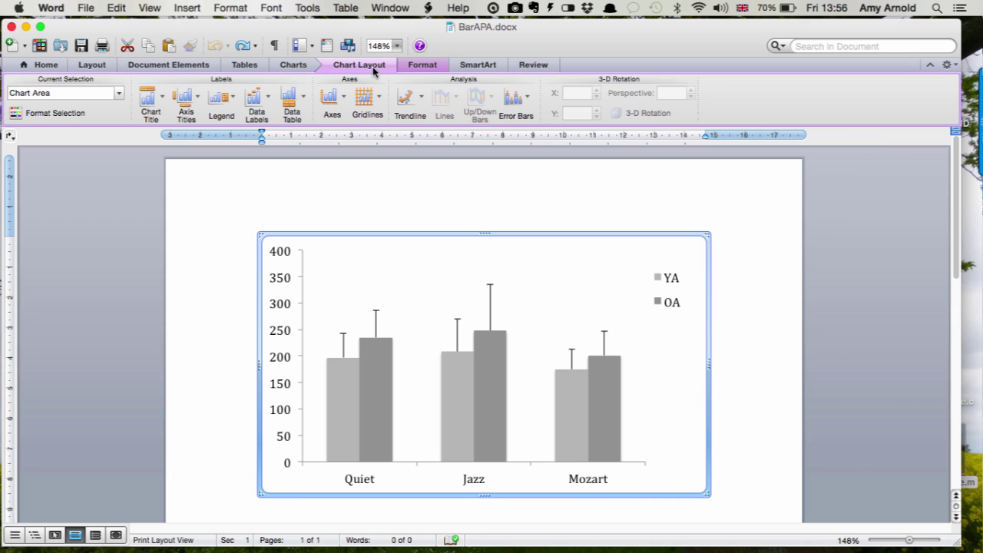
left_click(199, 98)
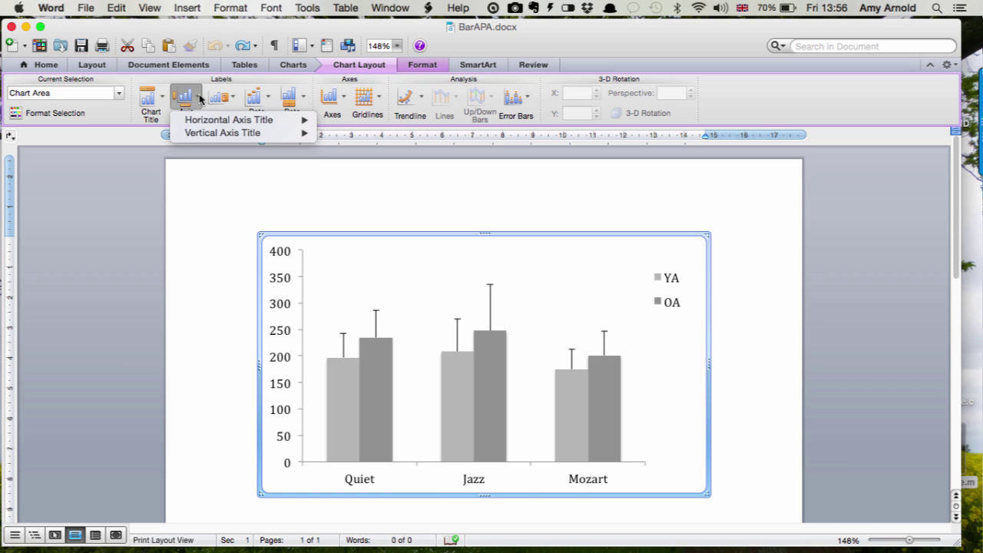
mouse_move(199, 132)
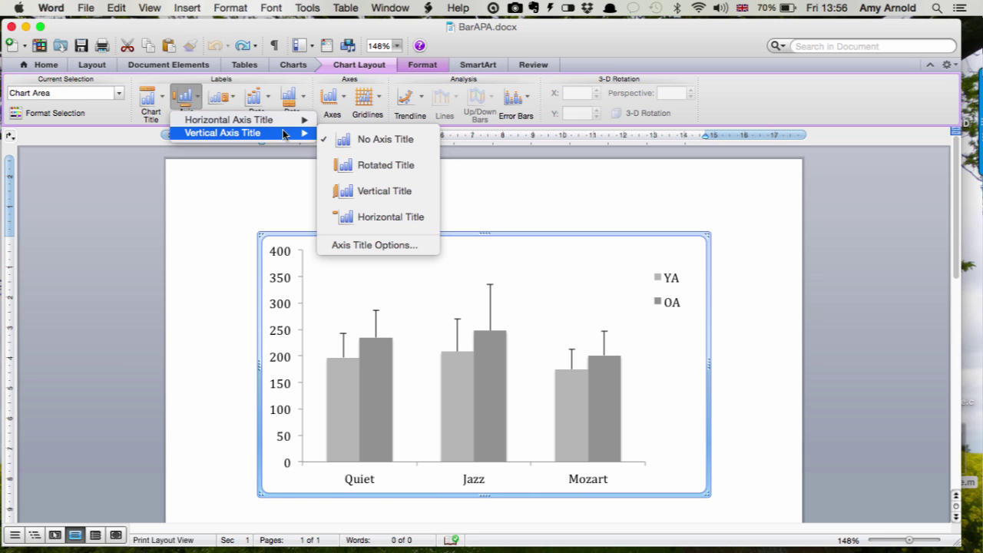
left_click(340, 166)
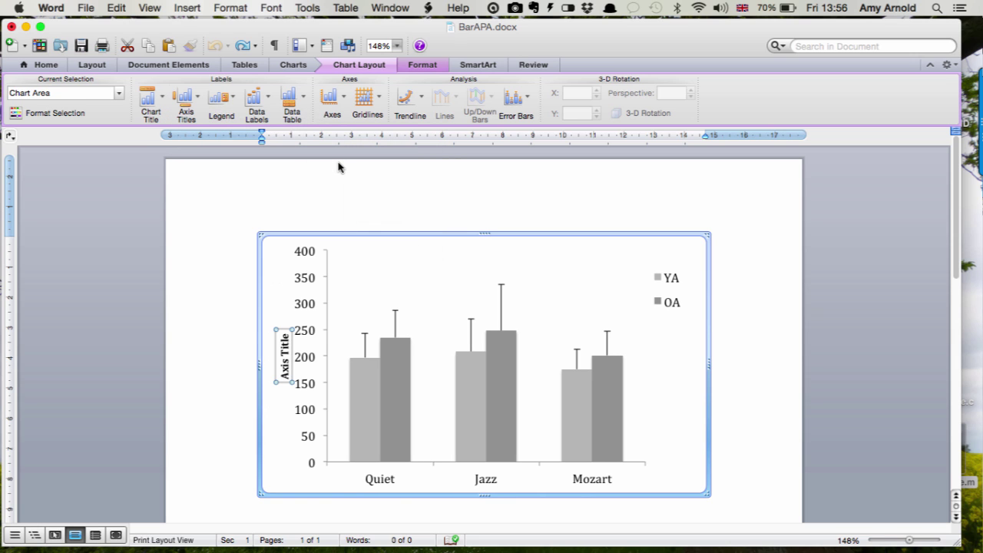
left_click(281, 334)
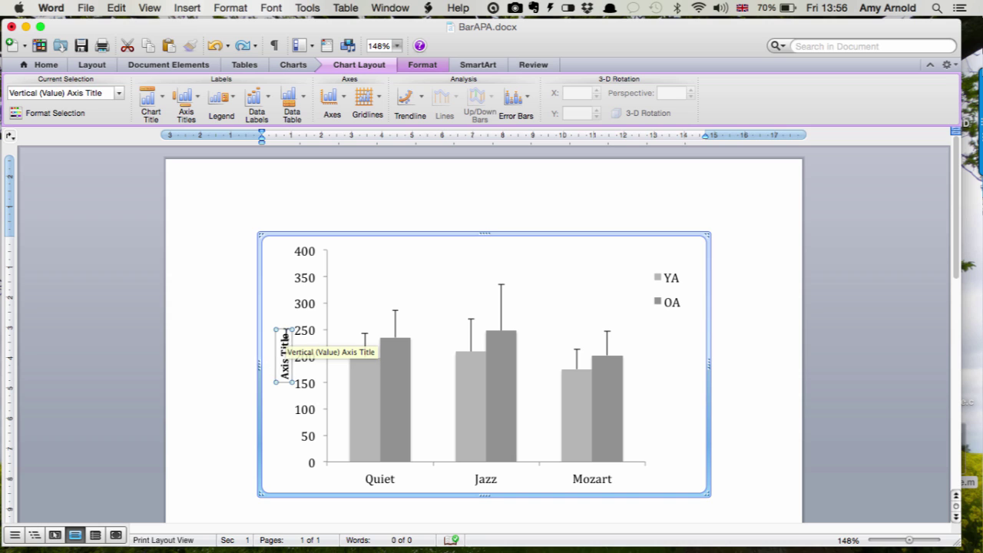
triple_click(284, 336)
key("BackSpace")
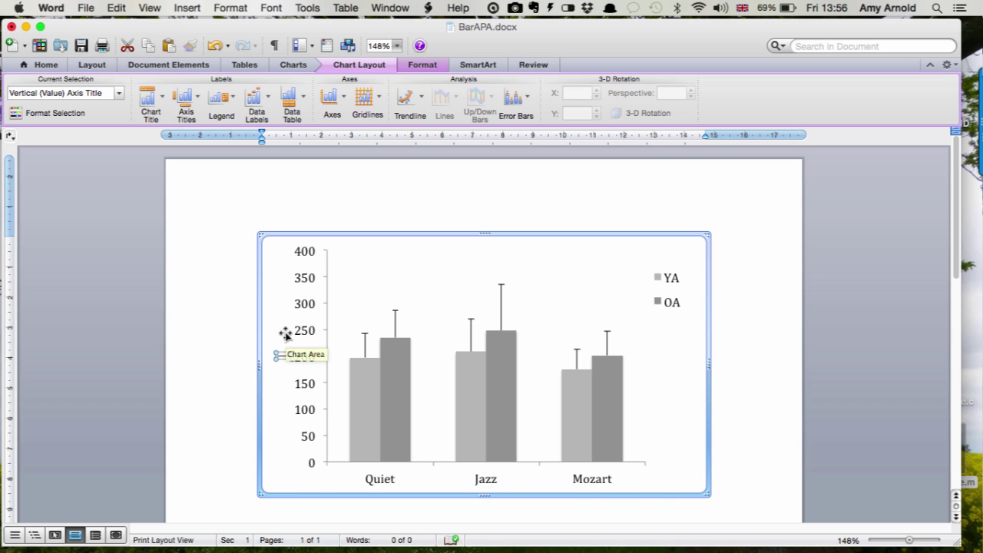
type("Time take")
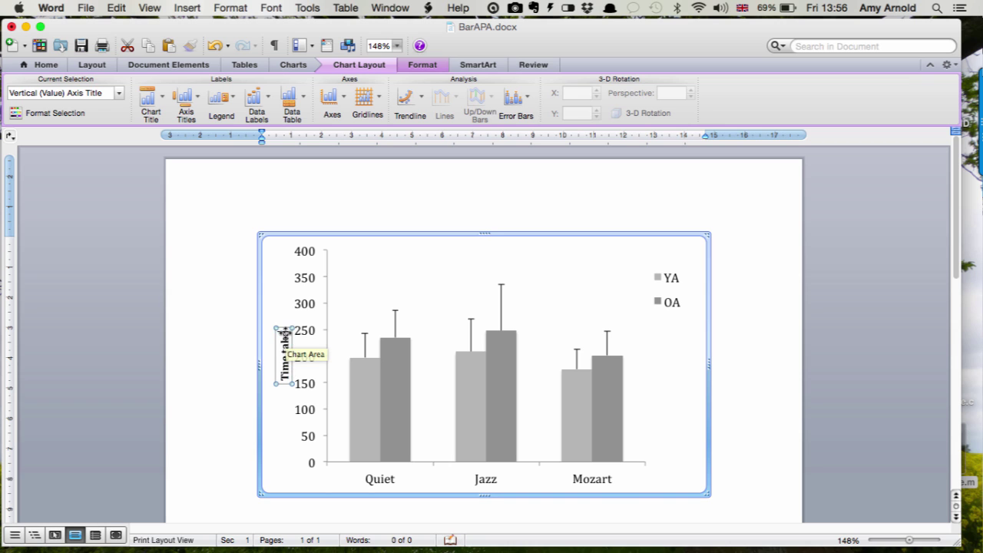
type("n (secs")
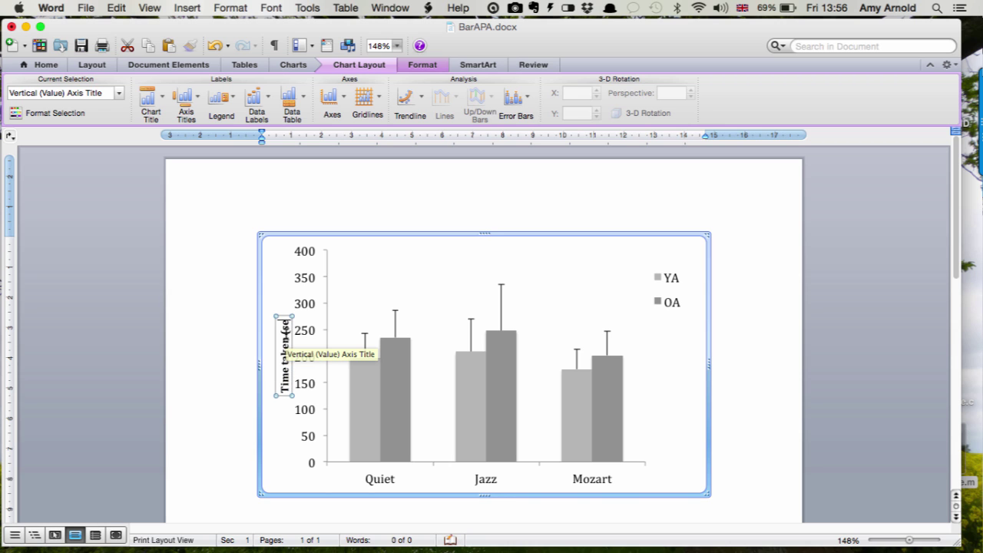
type(")")
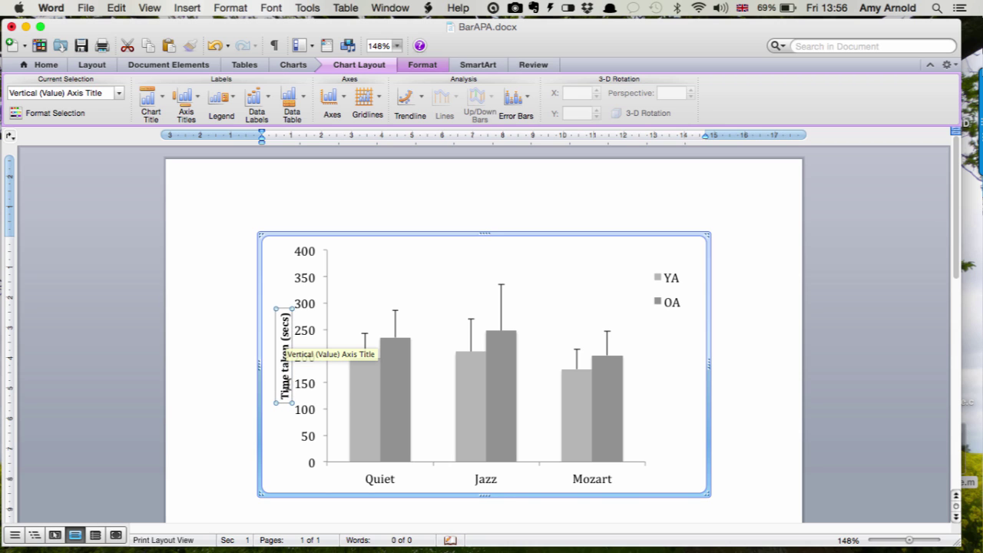
Step: Make the rotated 'Time taken (secs)' vertical axis title 12 pt in Word
left_click_drag(285, 393, 290, 309)
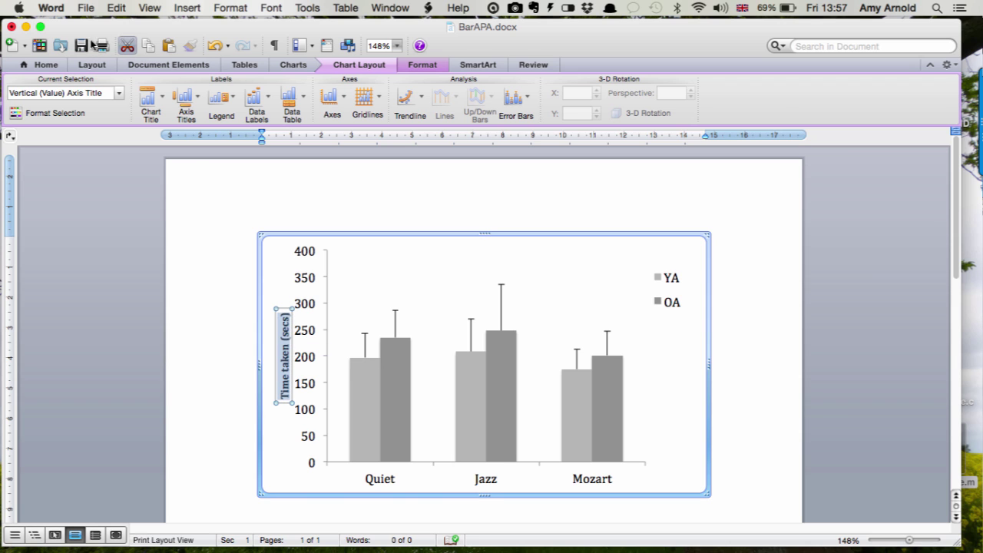
left_click(48, 65)
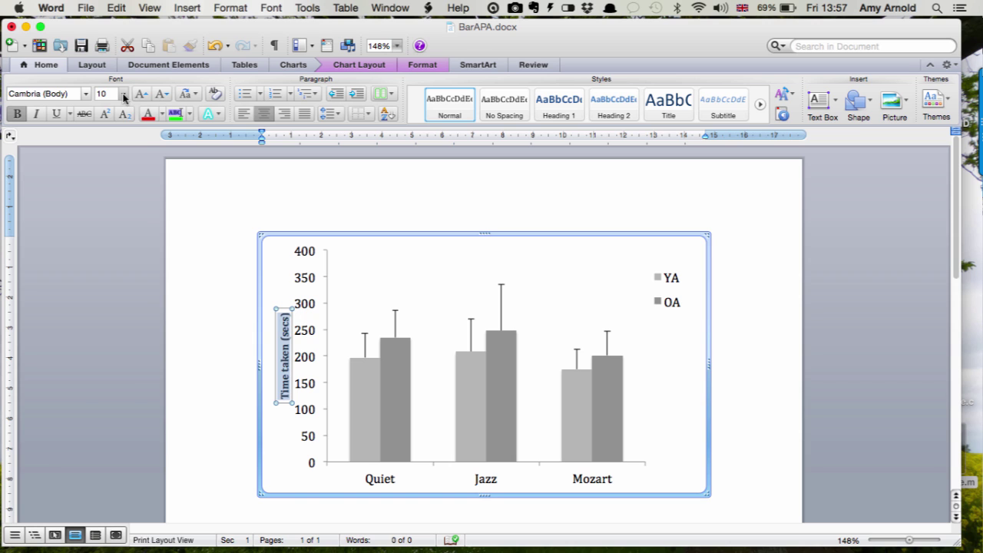
left_click(123, 93)
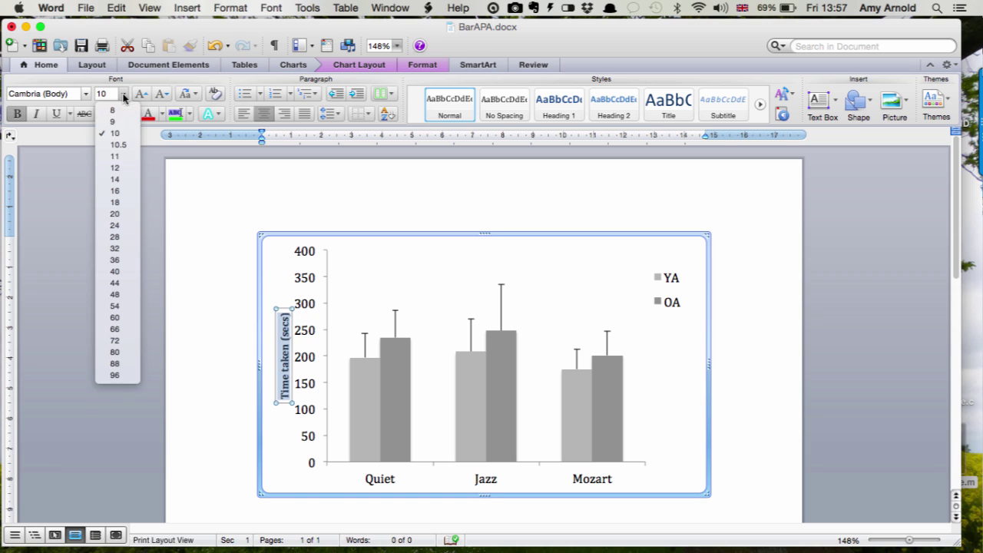
left_click(119, 168)
left_click(232, 302)
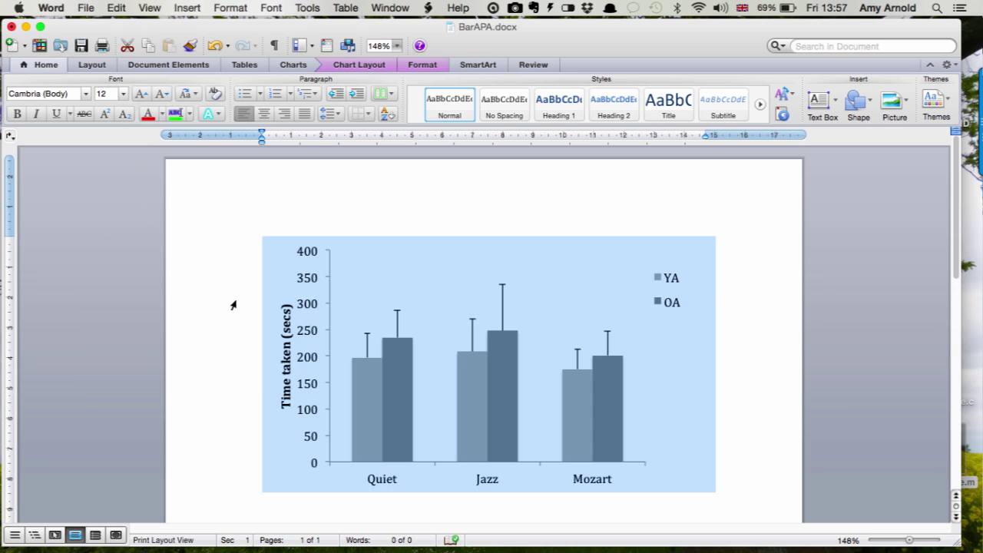